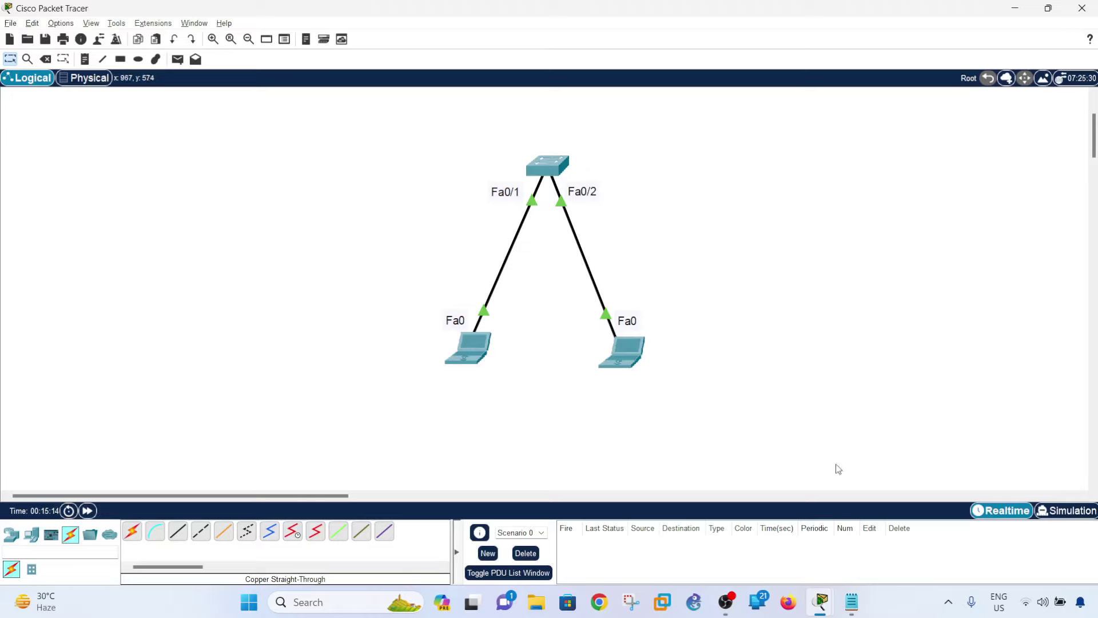
- Clear the old ping output from Laptop0's command prompt with blank lines
{"action": "mouse_move", "coordinate": [823, 608]}
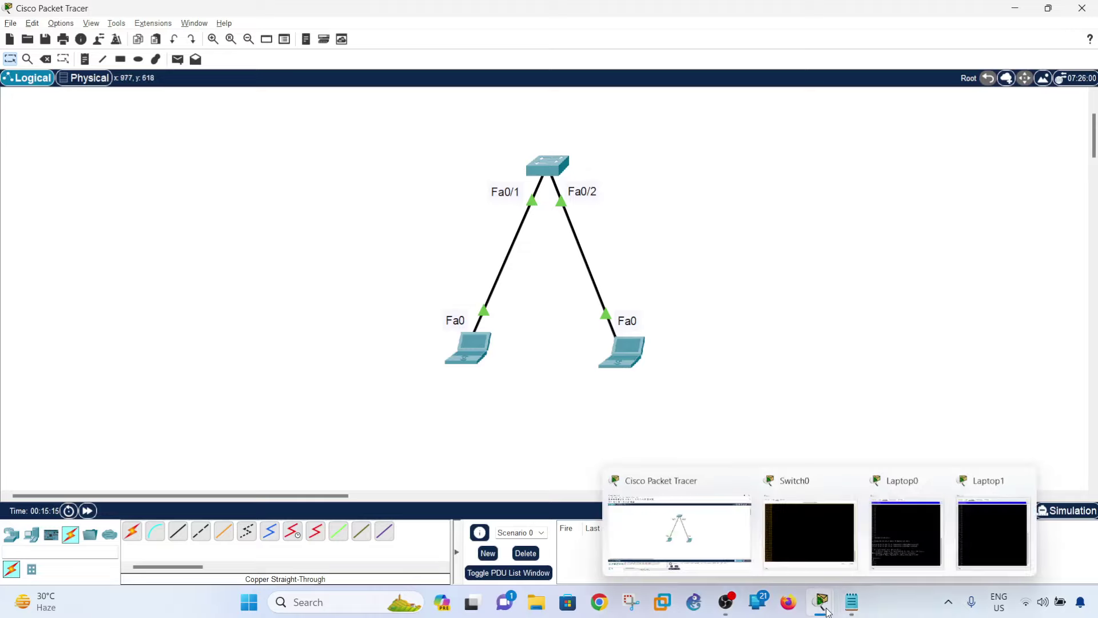
{"action": "left_click", "coordinate": [886, 547]}
{"action": "key", "text": "Return"}
{"action": "key", "text": "Return"}
{"action": "key", "text": "Return"}
{"action": "key", "text": "Return"}
{"action": "key", "text": "Return"}
{"action": "key", "text": "Return"}
{"action": "key", "text": "Return"}
{"action": "key", "text": "Return"}
{"action": "key", "text": "Return"}
{"action": "key", "text": "Return"}
{"action": "key", "text": "Return"}
{"action": "key", "text": "Return"}
{"action": "key", "text": "Return"}
{"action": "key", "text": "Return"}
{"action": "key", "text": "Return"}
{"action": "key", "text": "Return"}
{"action": "key", "text": "Return"}
{"action": "key", "text": "Return"}
{"action": "key", "text": "Return"}
{"action": "key", "text": "Return"}
{"action": "key", "text": "Return"}
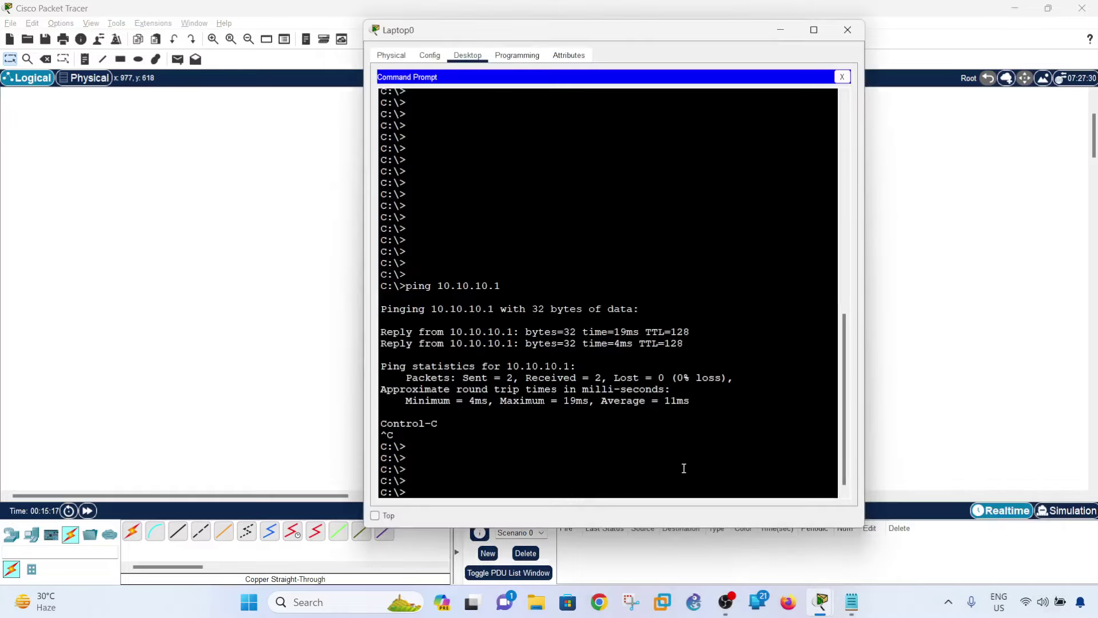
{"action": "key", "text": "Return"}
{"action": "key", "text": "Return"}
{"action": "key", "text": "Return"}
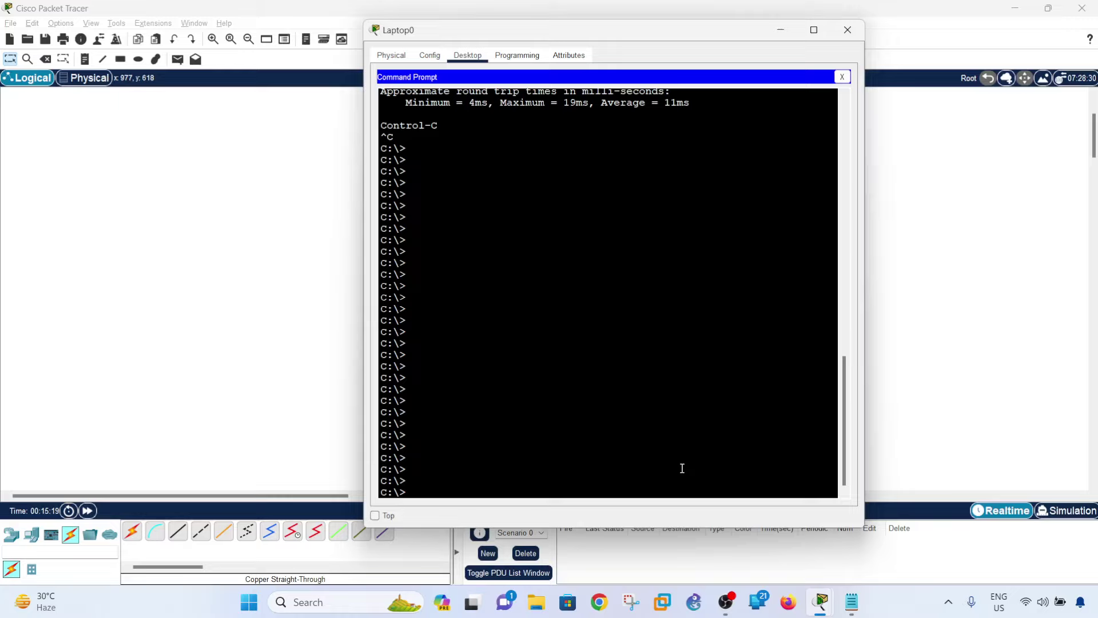
{"action": "key", "text": "Return"}
{"action": "key", "text": "Return"}
{"action": "key", "text": "Return"}
{"action": "key", "text": "Return"}
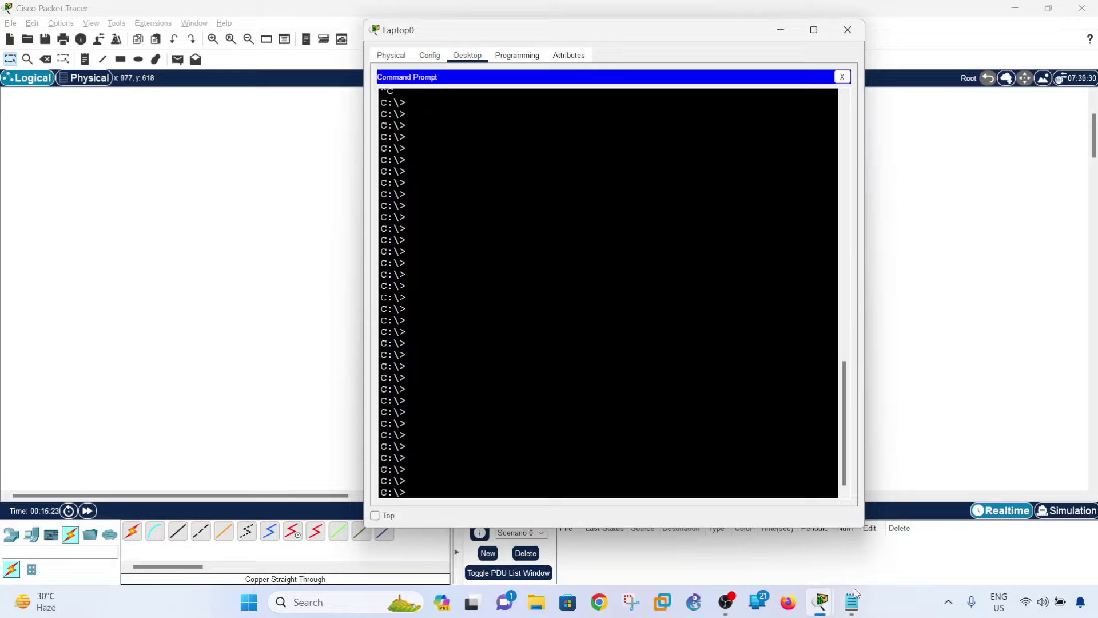
- Make Laptop1's window taller, then run ipconfig on Laptop0 showing 10.10.10.1 / 255.255.255.0
{"action": "mouse_move", "coordinate": [823, 605]}
{"action": "left_click", "coordinate": [962, 546]}
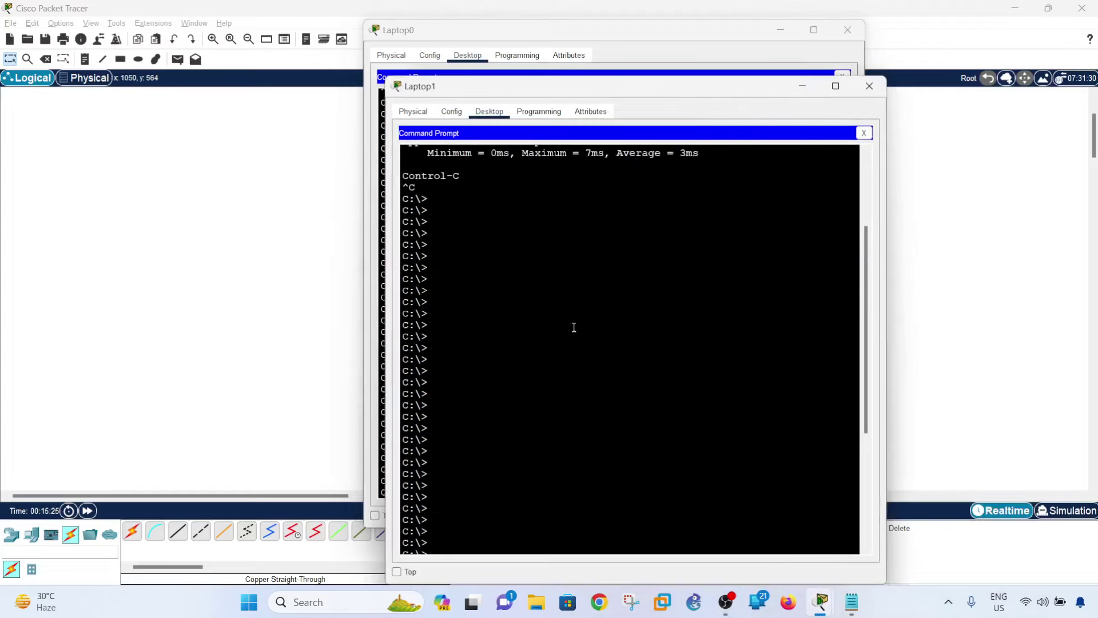
{"action": "left_click_drag", "start_coordinate": [566, 78], "coordinate": [730, 49]}
{"action": "left_click", "coordinate": [441, 415]}
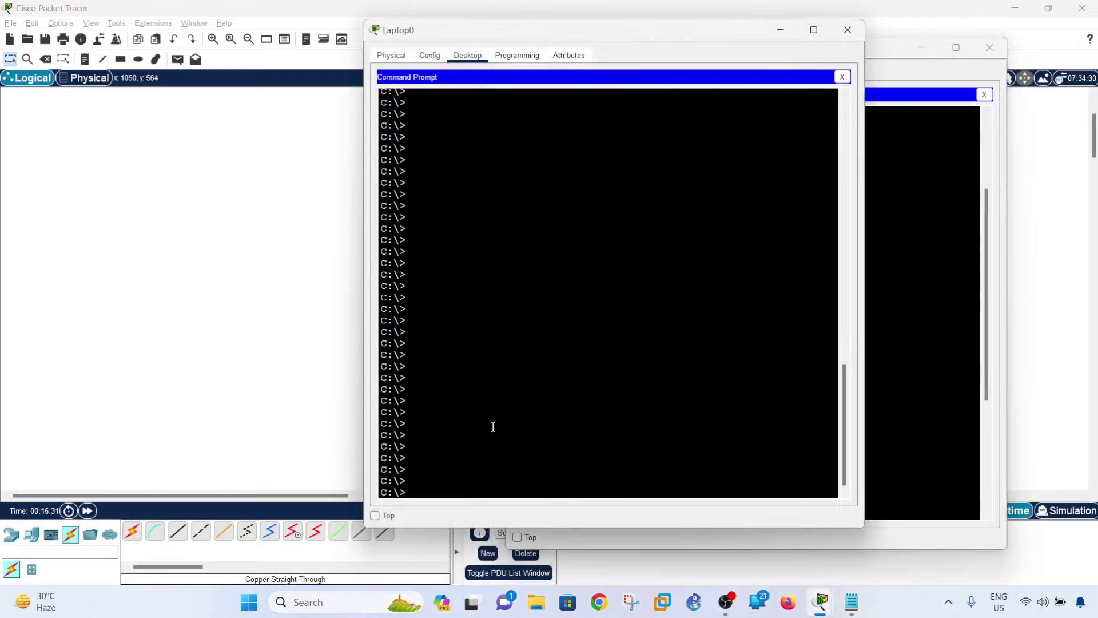
{"action": "type", "text": "ipconfig"}
{"action": "key", "text": "Return"}
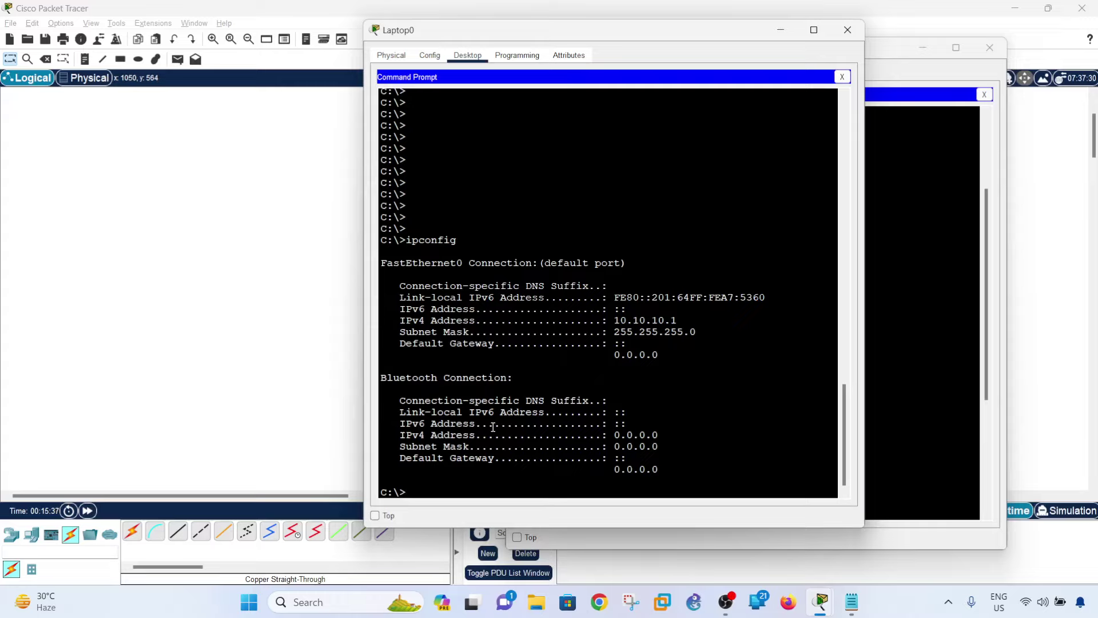
- Run ipconfig on Laptop1, showing 10.10.10.2 with mask 255.255.255.0
{"action": "left_click", "coordinate": [872, 481]}
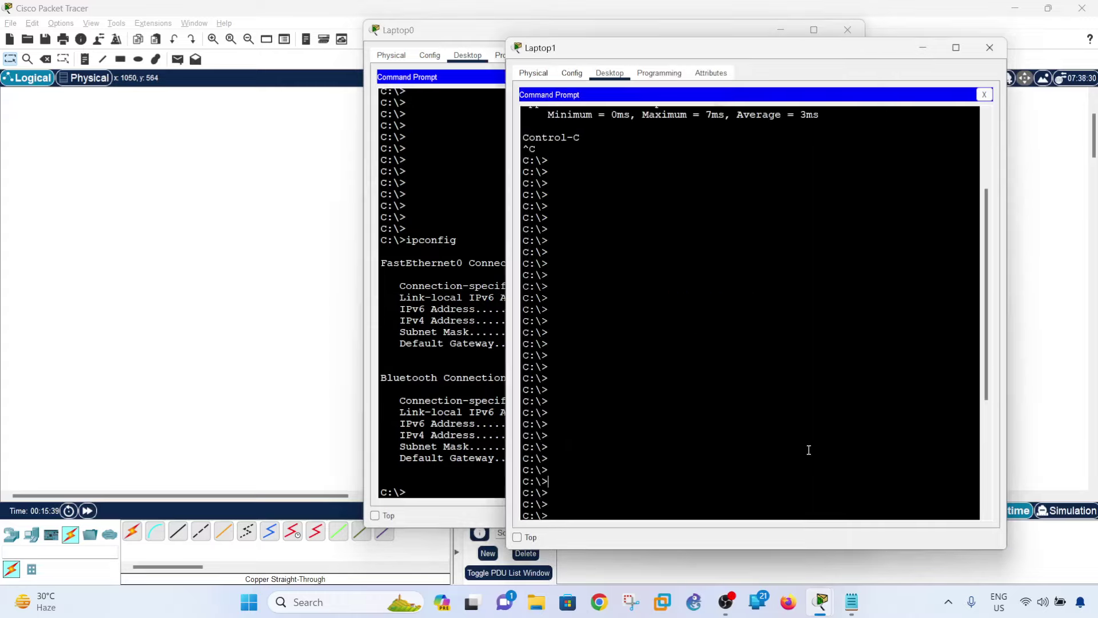
{"action": "type", "text": "ipc"}
{"action": "key", "text": "BackSpace"}
{"action": "key", "text": "BackSpace"}
{"action": "key", "text": "BackSpace"}
{"action": "type", "text": "i"}
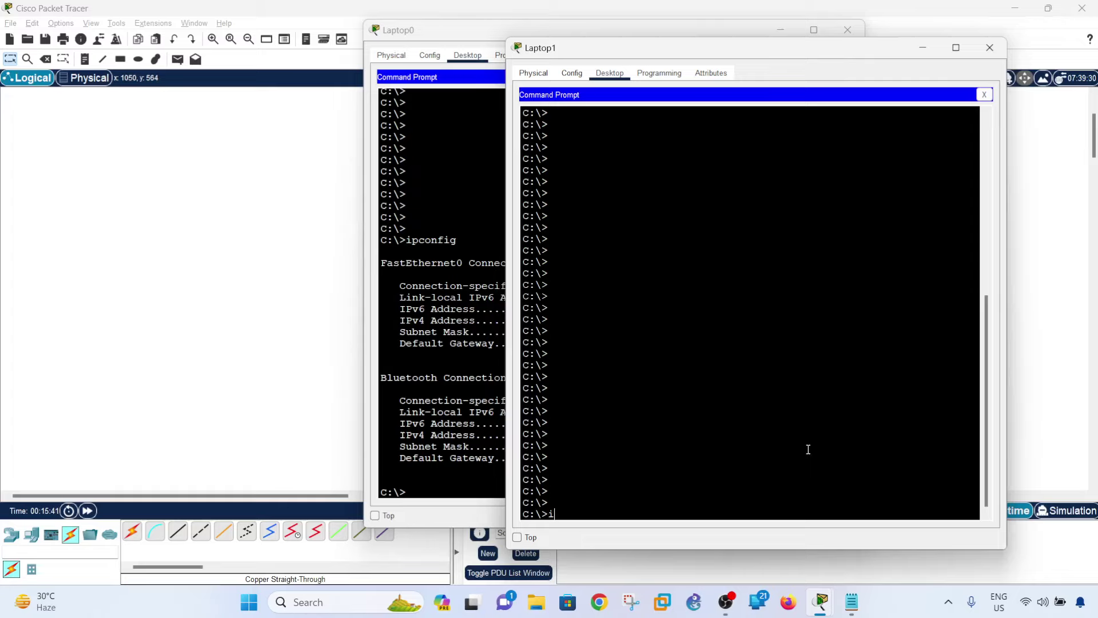
{"action": "type", "text": "pconfig"}
{"action": "key", "text": "Return"}
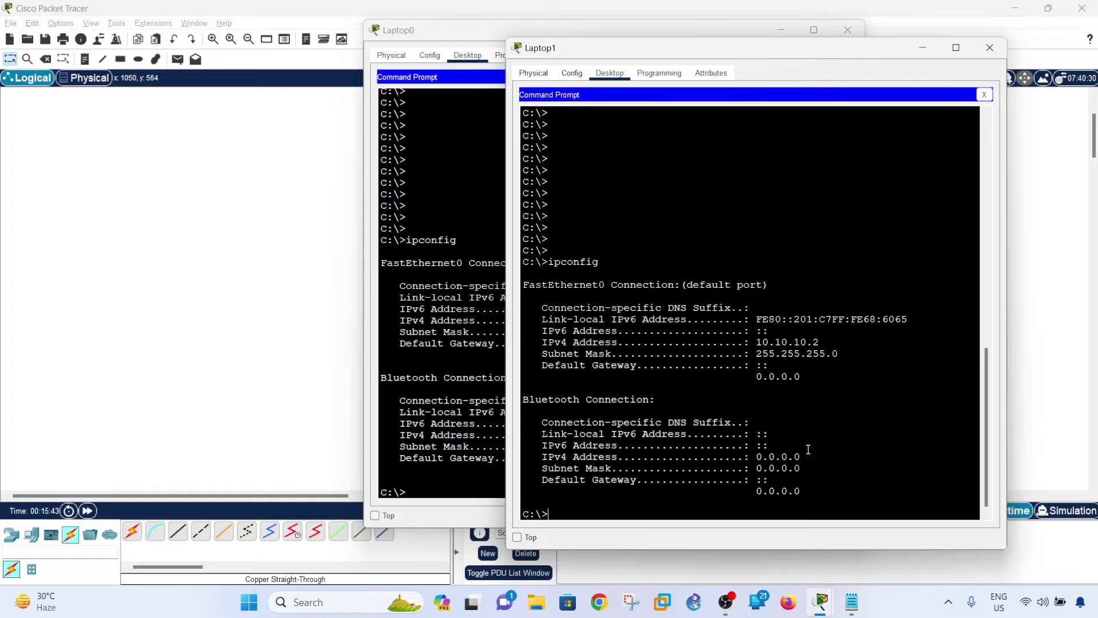
- Place Laptop0's window beside Laptop1's and highlight both laptops' addresses and subnet masks
{"action": "left_click_drag", "start_coordinate": [558, 35], "coordinate": [380, 45]}
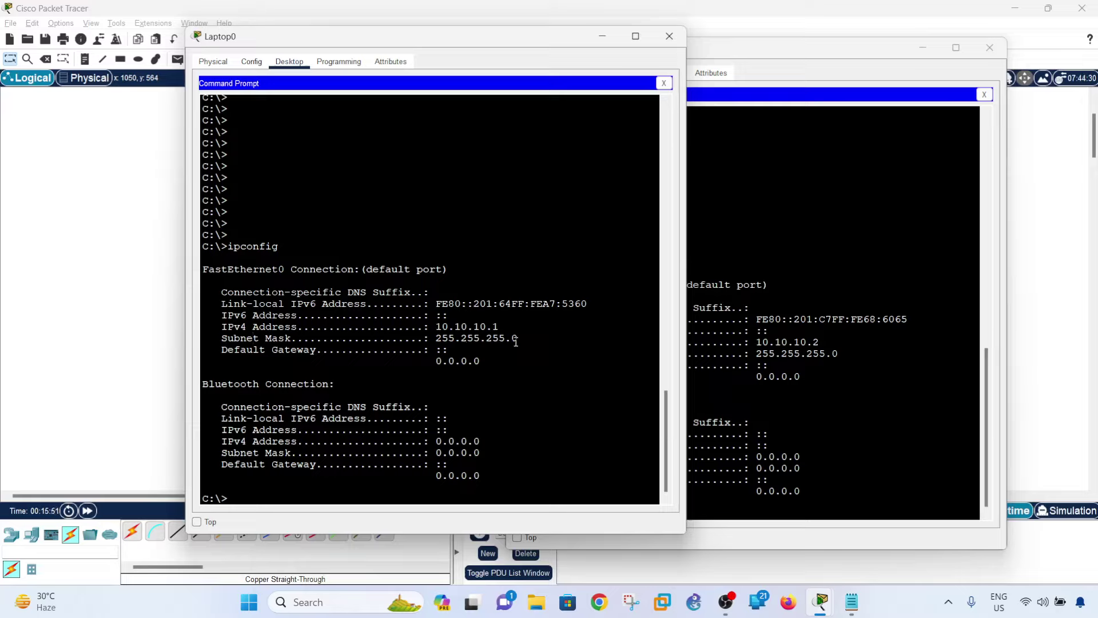
{"action": "left_click_drag", "start_coordinate": [518, 340], "coordinate": [423, 339]}
{"action": "left_click", "coordinate": [801, 341]}
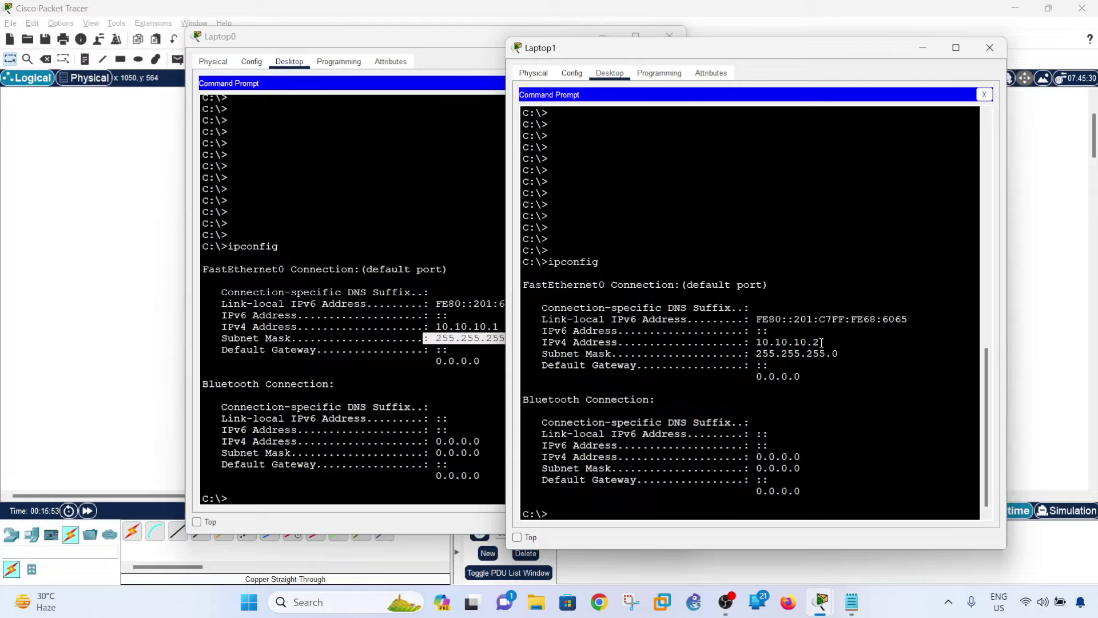
{"action": "left_click_drag", "start_coordinate": [820, 341], "coordinate": [756, 341]}
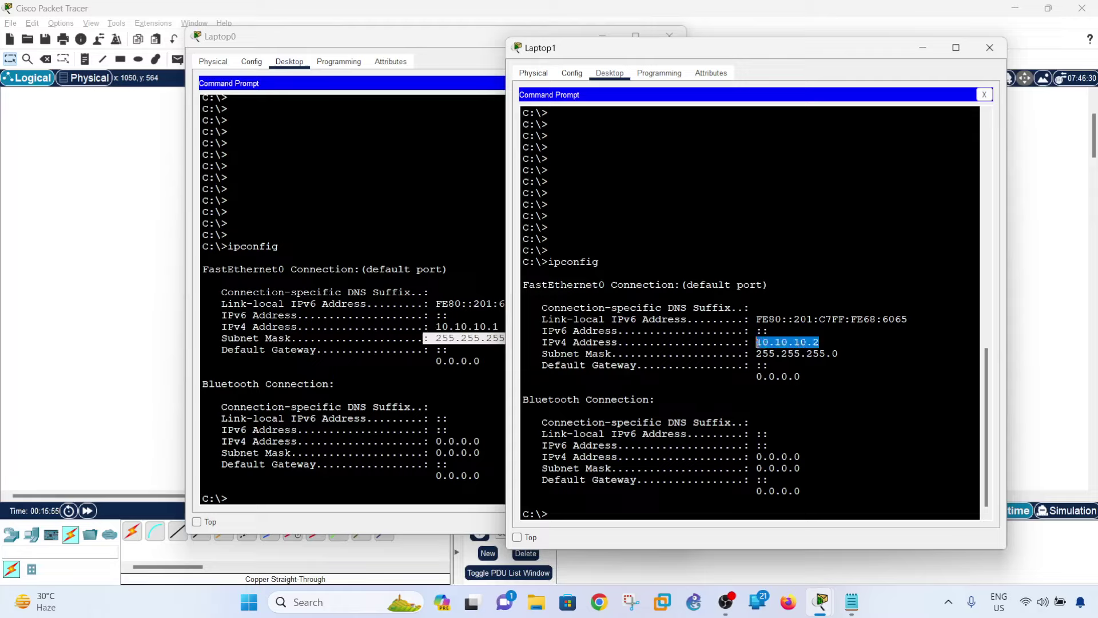
{"action": "left_click_drag", "start_coordinate": [840, 353], "coordinate": [755, 353]}
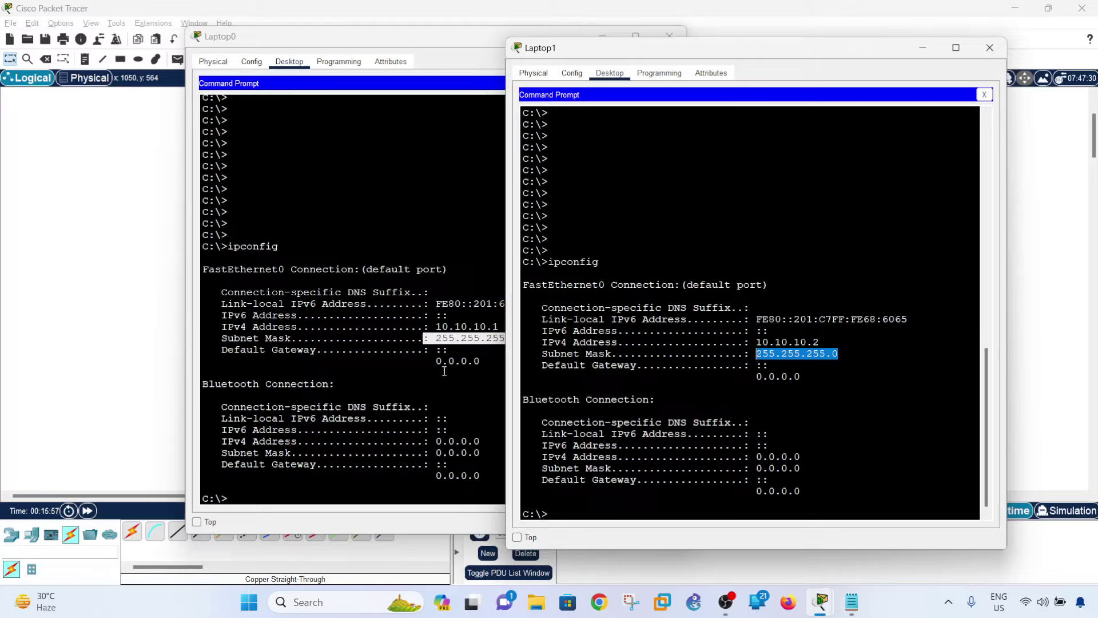
{"action": "left_click", "coordinate": [444, 370]}
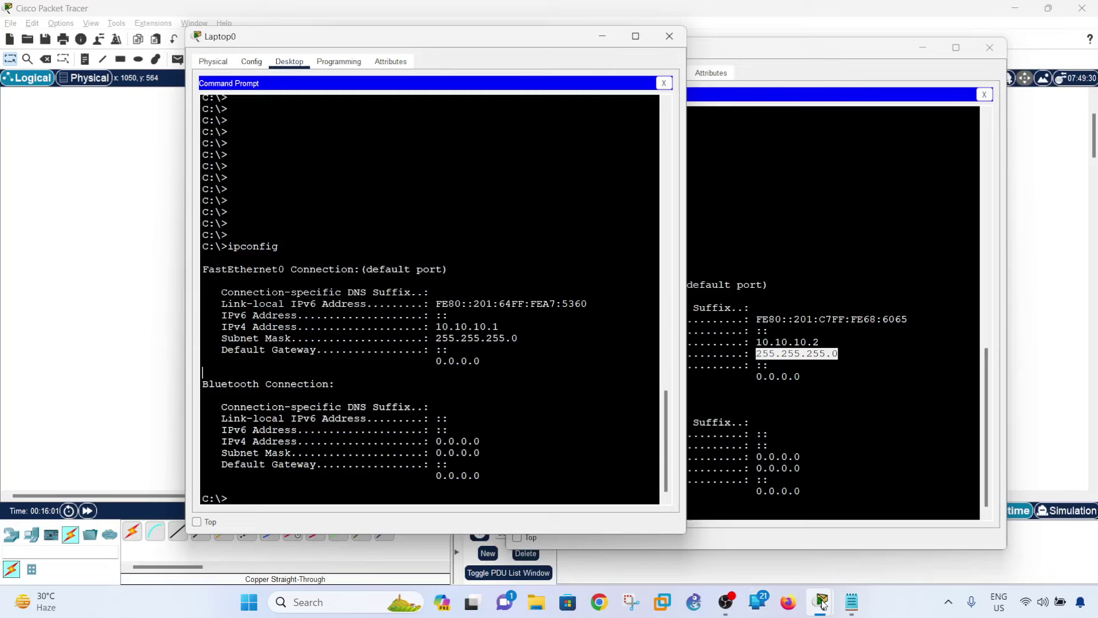
- Run show vlan on Switch0 and highlight VLAN 1's ports, Fa0/1–Fa0/24 and Gig0/1–Gig0/2
{"action": "mouse_move", "coordinate": [822, 603]}
{"action": "left_click", "coordinate": [790, 519]}
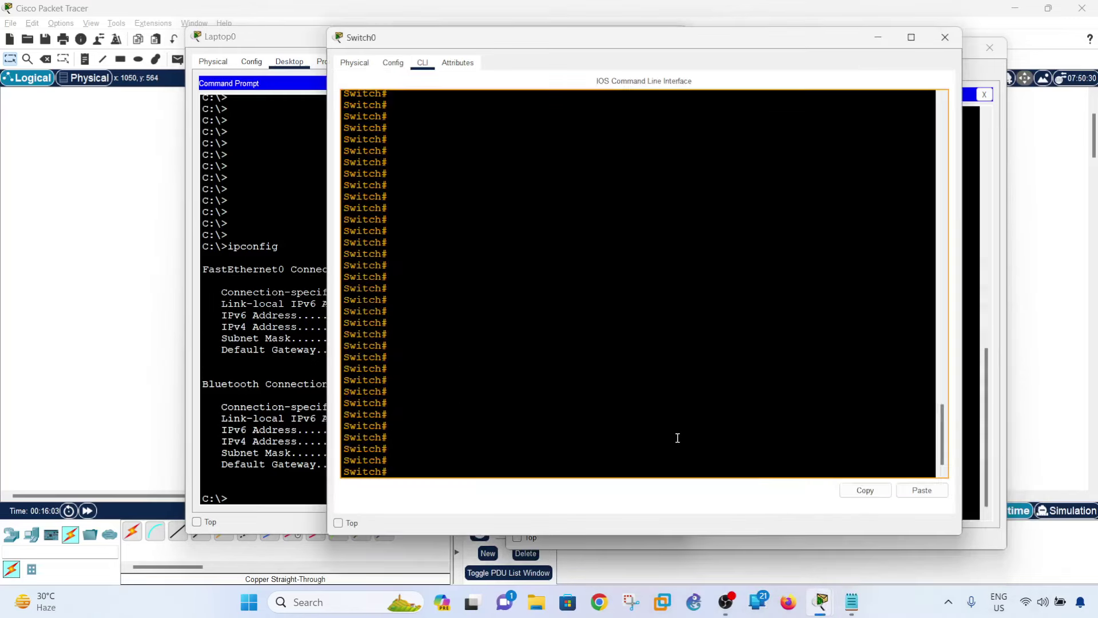
{"action": "type", "text": "show vlan"}
{"action": "key", "text": "Return"}
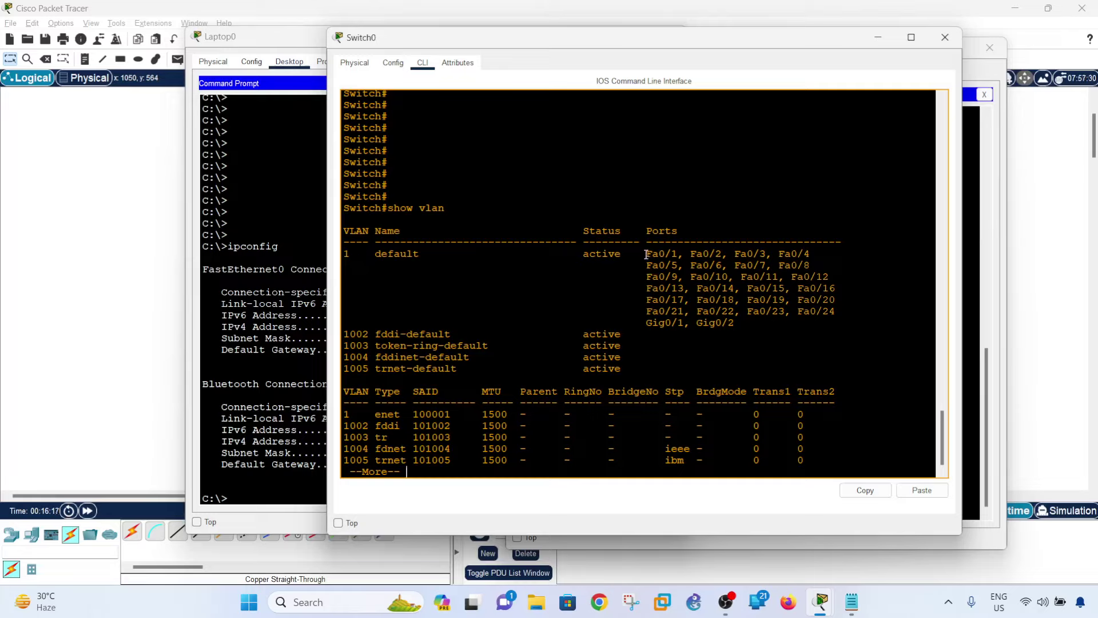
{"action": "left_click_drag", "start_coordinate": [646, 254], "coordinate": [685, 330]}
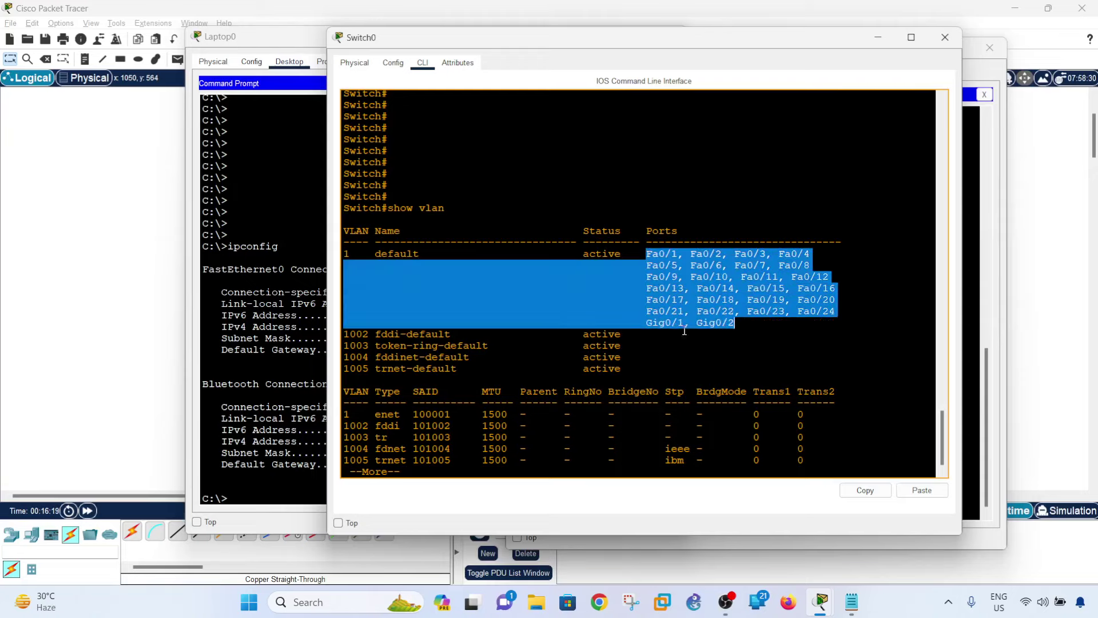
{"action": "left_click", "coordinate": [254, 406]}
- Ping 10.10.10.2 from Laptop0, getting 3 of 3 replies with 0% loss
{"action": "key", "text": "Up"}
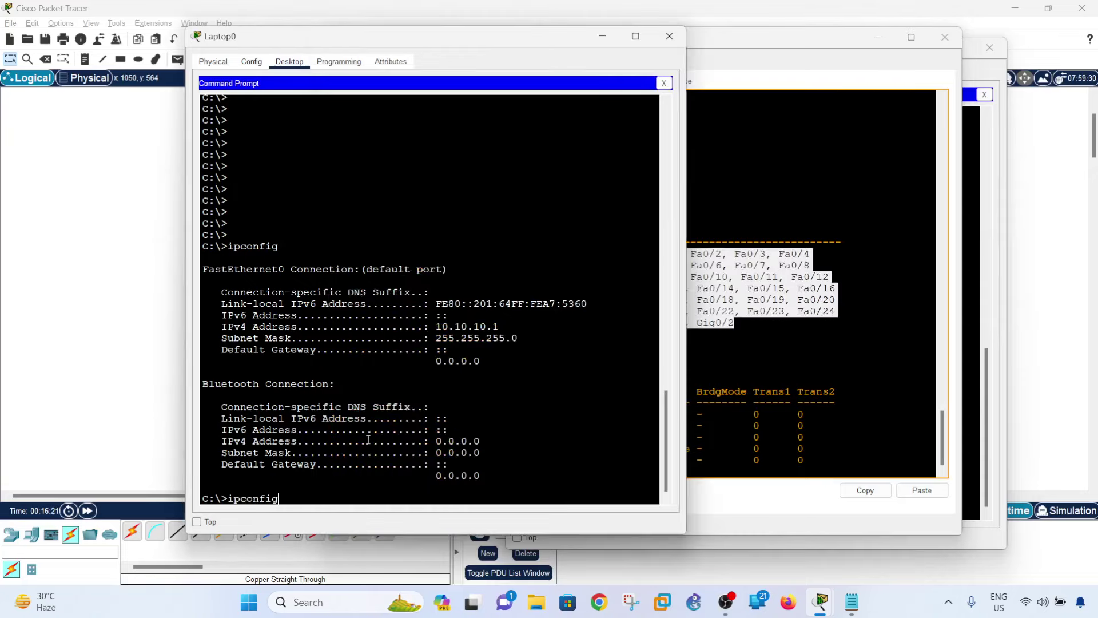
{"action": "key", "text": "BackSpace"}
{"action": "key", "text": "BackSpace"}
{"action": "key", "text": "BackSpace"}
{"action": "key", "text": "BackSpace"}
{"action": "key", "text": "BackSpace"}
{"action": "key", "text": "BackSpace"}
{"action": "key", "text": "BackSpace"}
{"action": "key", "text": "BackSpace"}
{"action": "type", "text": "ping 10.10.10.2"}
{"action": "key", "text": "Return"}
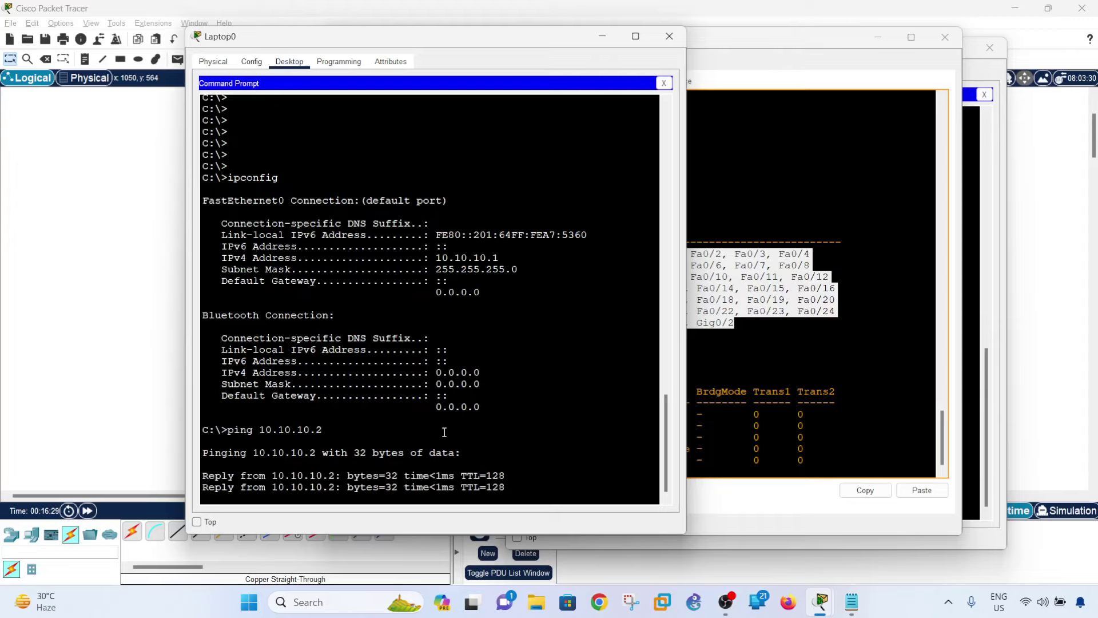
{"action": "key", "text": "ctrl+c"}
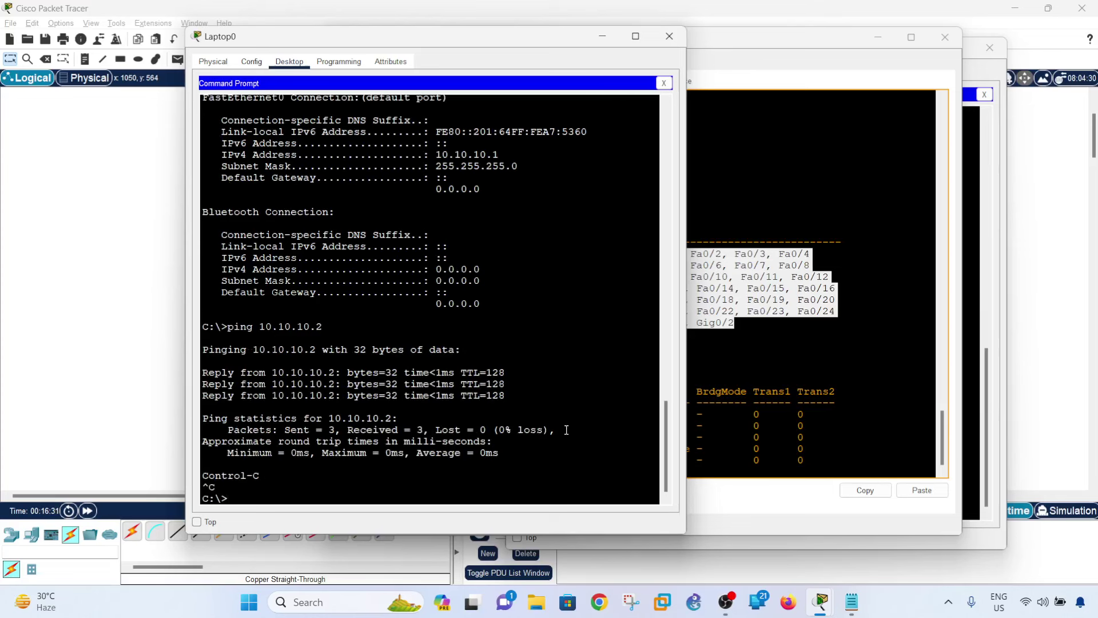
- On Switch0, enter conf t and create VLAN 300 named End-user
{"action": "left_click", "coordinate": [818, 395]}
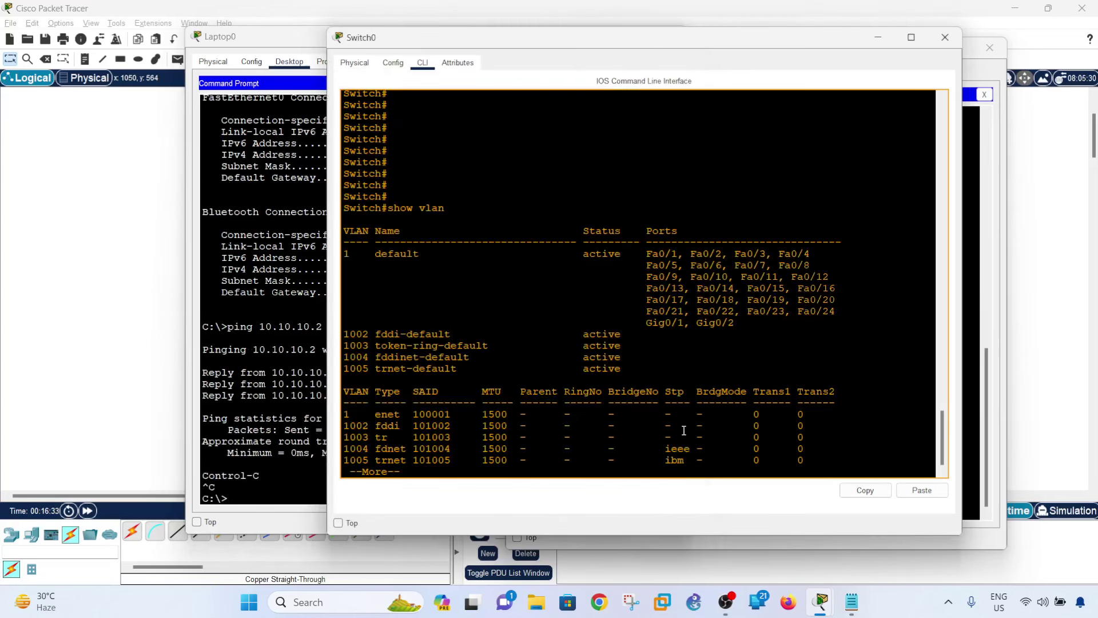
{"action": "scroll", "coordinate": [684, 430], "scroll_direction": "down", "scroll_amount": 1}
{"action": "key", "text": "q"}
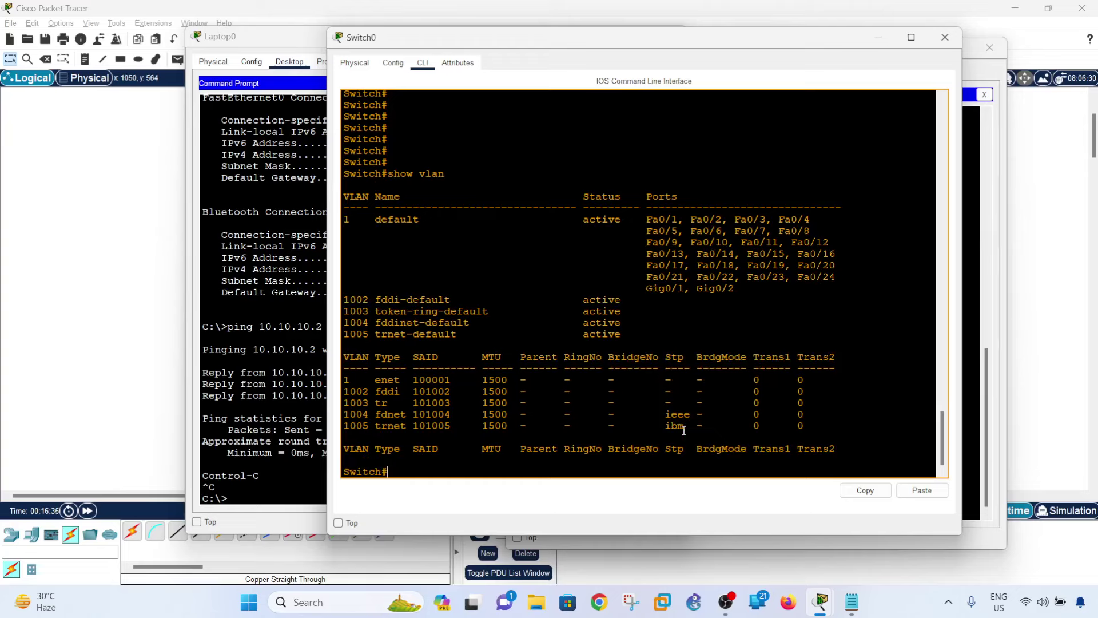
{"action": "type", "text": "conf t"}
{"action": "key", "text": "Return"}
{"action": "type", "text": "vlan"}
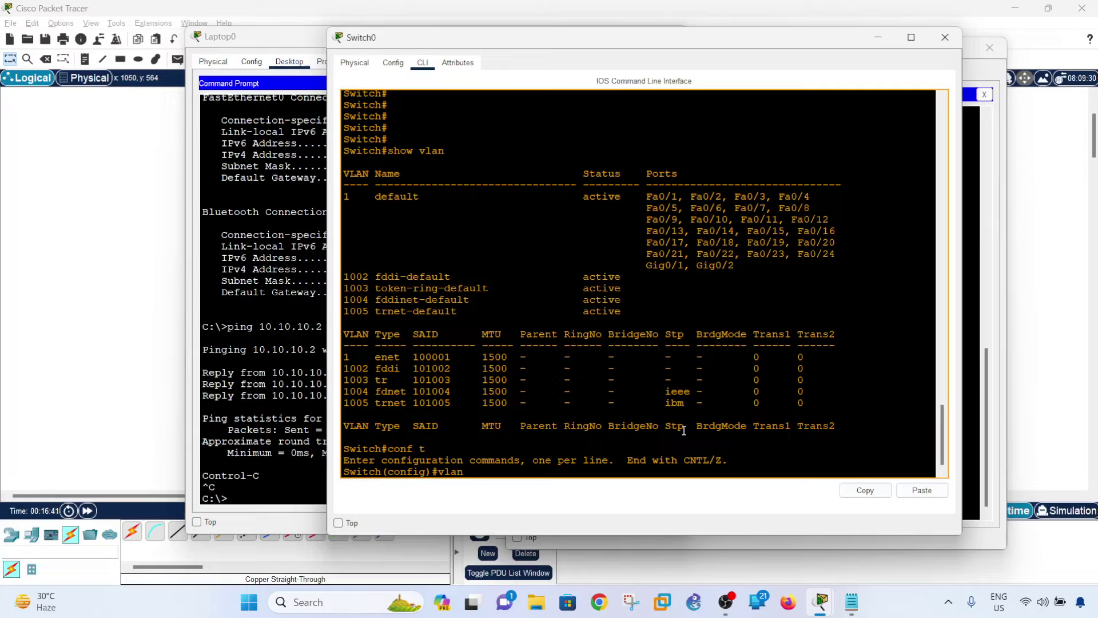
{"action": "type", "text": " 300"}
{"action": "key", "text": "Return"}
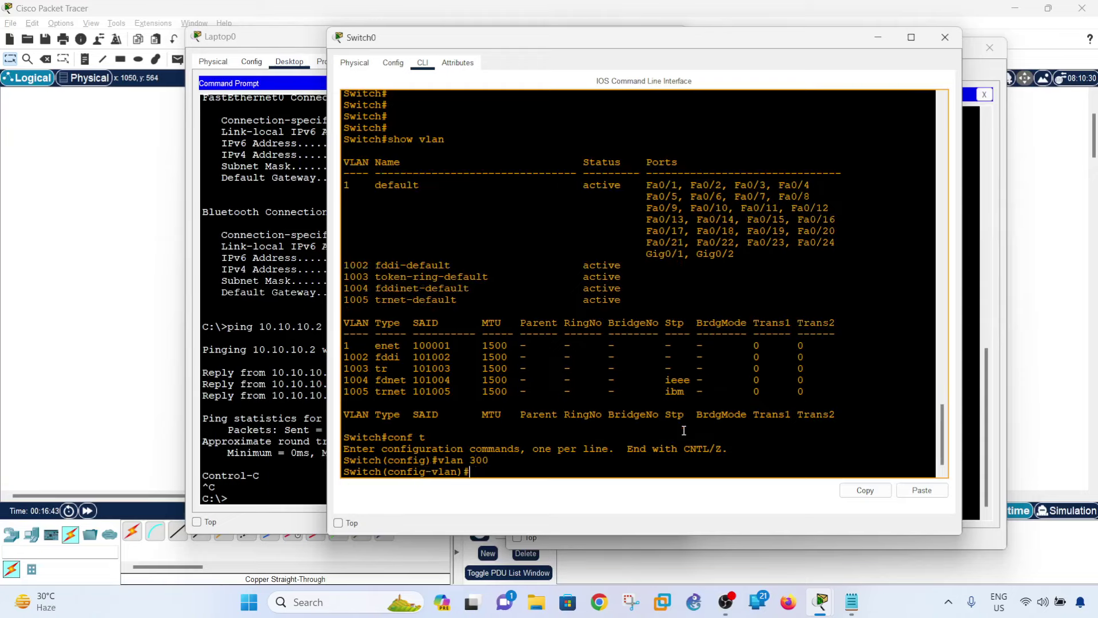
{"action": "type", "text": "name End-user"}
{"action": "key", "text": "Return"}
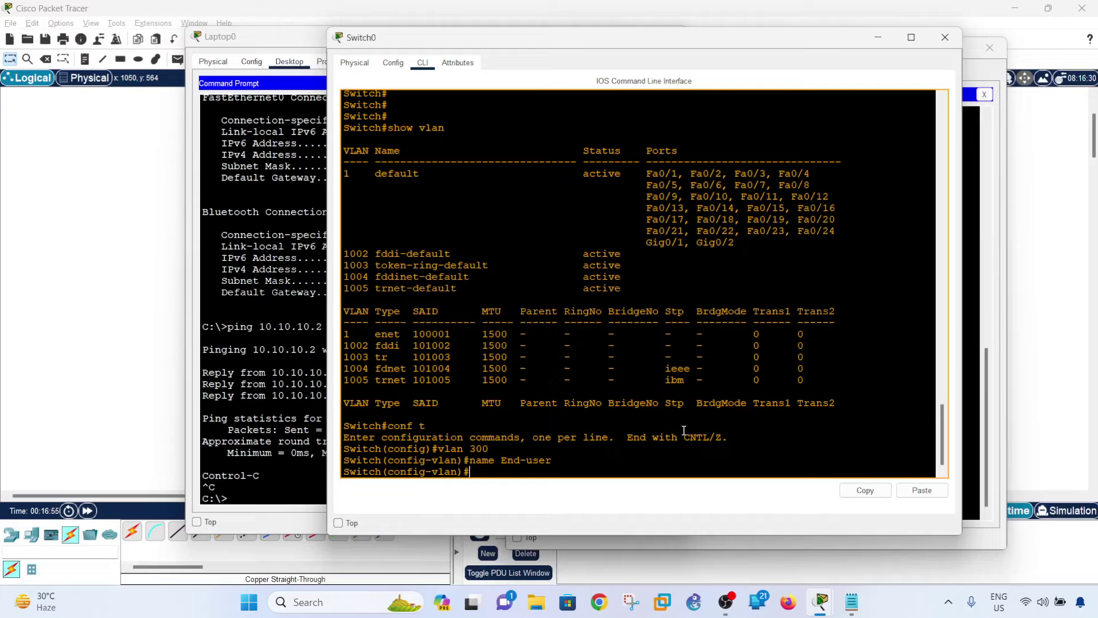
- Run do show vlan to confirm VLAN 300 End-user is listed as active
{"action": "type", "text": "do show"}
{"action": "type", "text": "vlan"}
{"action": "key", "text": "BackSpace"}
{"action": "key", "text": "BackSpace"}
{"action": "key", "text": "BackSpace"}
{"action": "type", "text": "lan"}
{"action": "key", "text": "Return"}
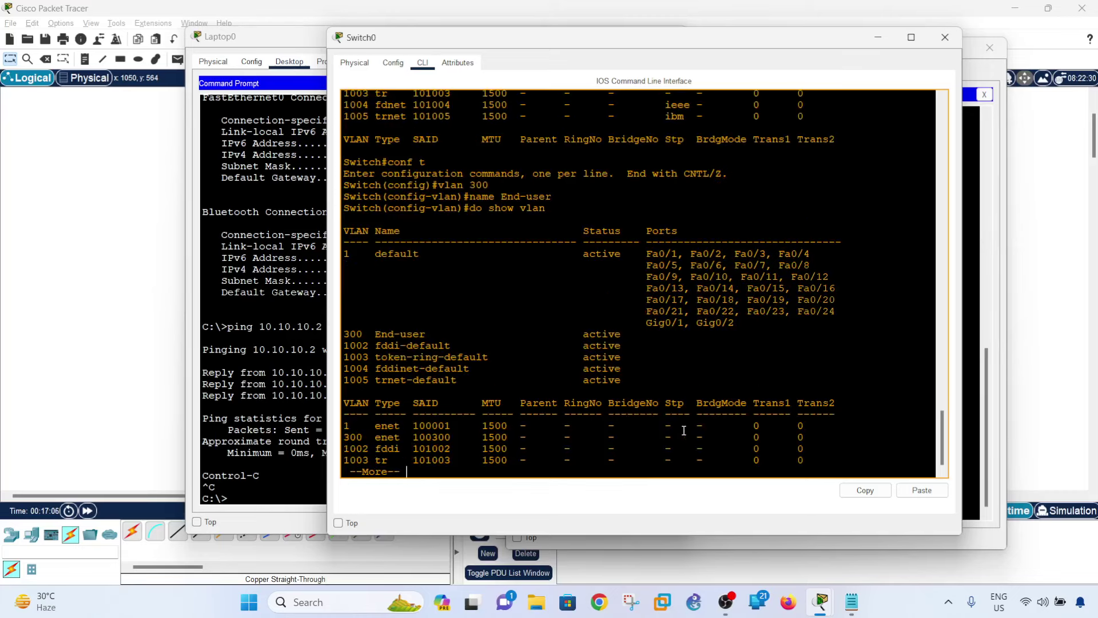
{"action": "key", "text": "q"}
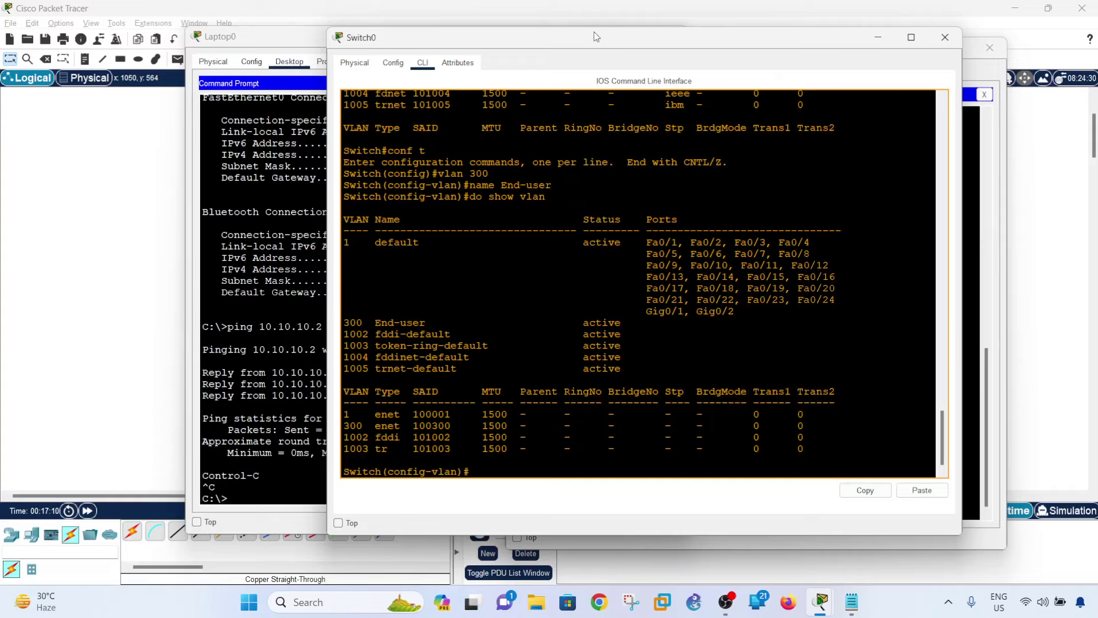
- Exit to privileged mode, recheck VLAN 300 End-user with show vlan, and re-enter conf t
{"action": "left_click_drag", "start_coordinate": [596, 36], "coordinate": [593, 57]}
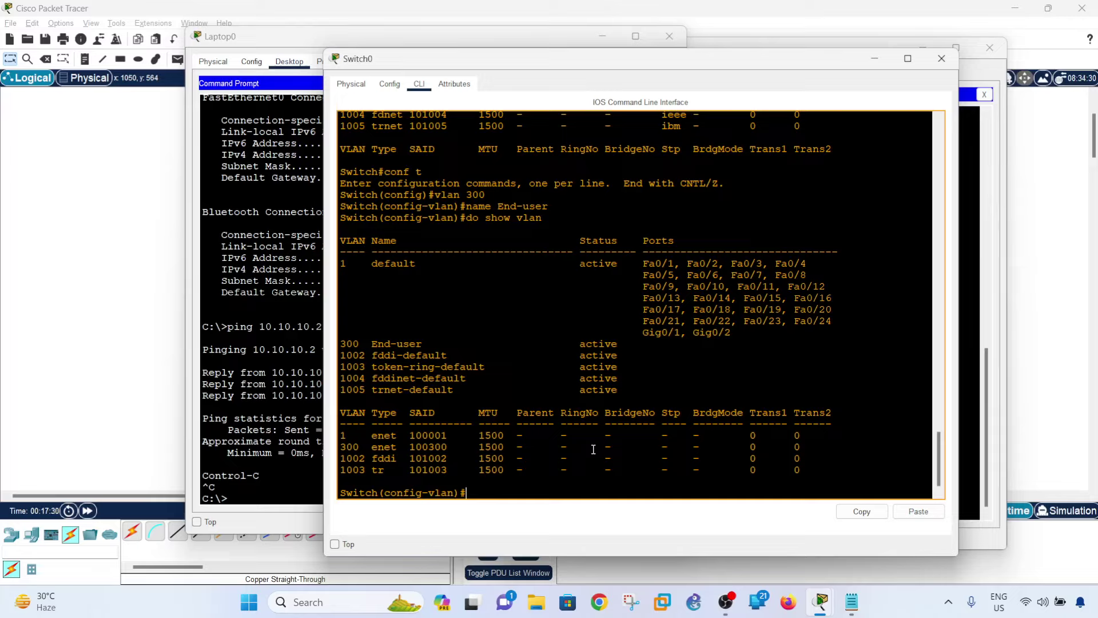
{"action": "type", "text": "exit"}
{"action": "key", "text": "Return"}
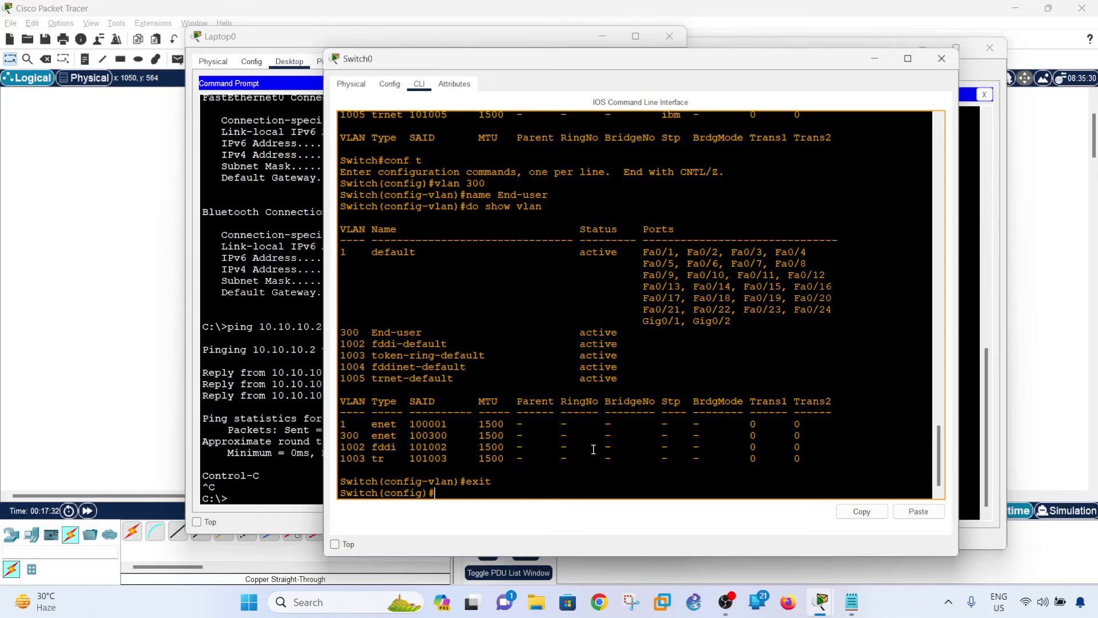
{"action": "type", "text": "exit"}
{"action": "key", "text": "Return"}
{"action": "key", "text": "Return"}
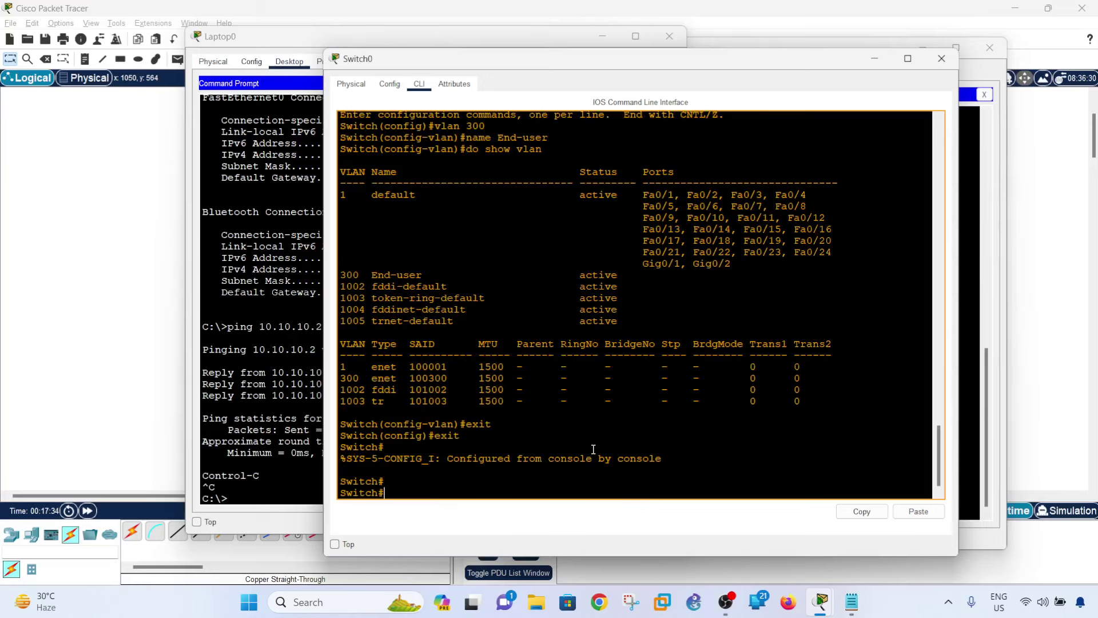
{"action": "type", "text": "show vlan"}
{"action": "key", "text": "Return"}
{"action": "type", "text": "c"}
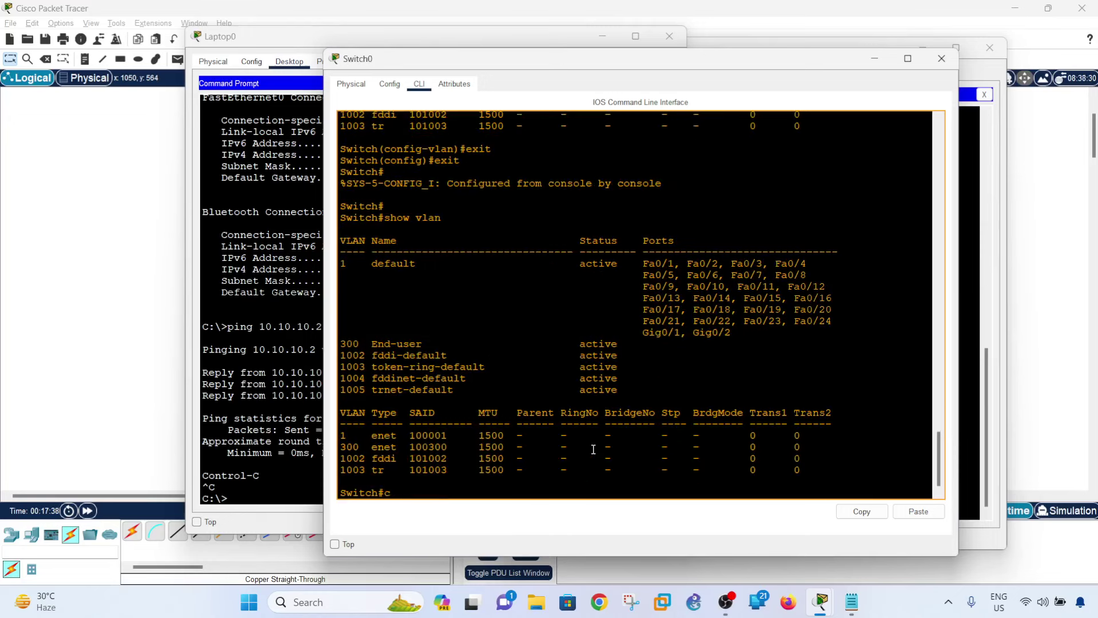
{"action": "type", "text": "onf t"}
{"action": "key", "text": "Return"}
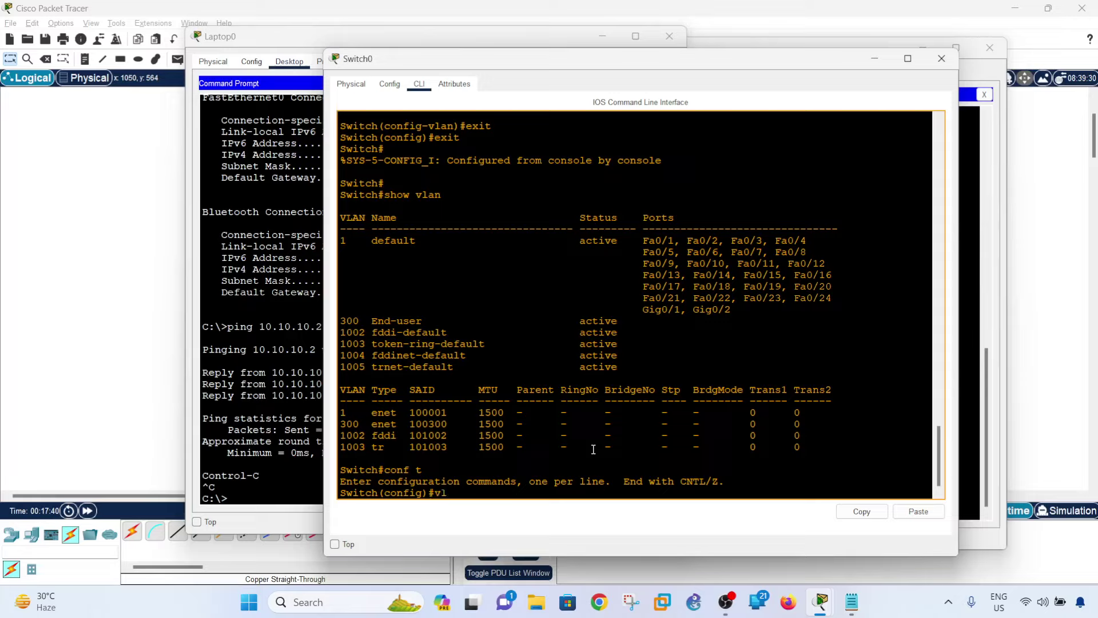
- Delete VLAN 300 with no vlan 300, then re-create it with vlan 300
{"action": "type", "text": "no l"}
{"action": "key", "text": "BackSpace"}
{"action": "type", "text": "vlan 30"}
{"action": "key", "text": "BackSpace"}
{"action": "key", "text": "BackSpace"}
{"action": "type", "text": "300"}
{"action": "key", "text": "Return"}
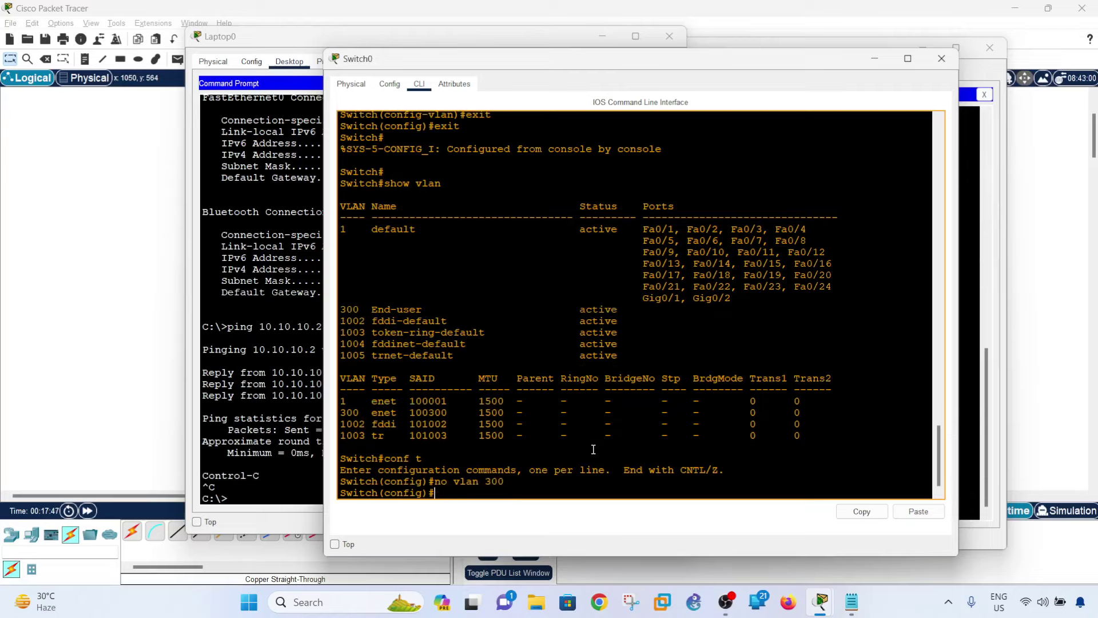
{"action": "type", "text": "vlan 300"}
{"action": "key", "text": "Return"}
- Run do show vlan, showing VLAN 300 under its default name VLAN0300
{"action": "type", "text": "do show vlan"}
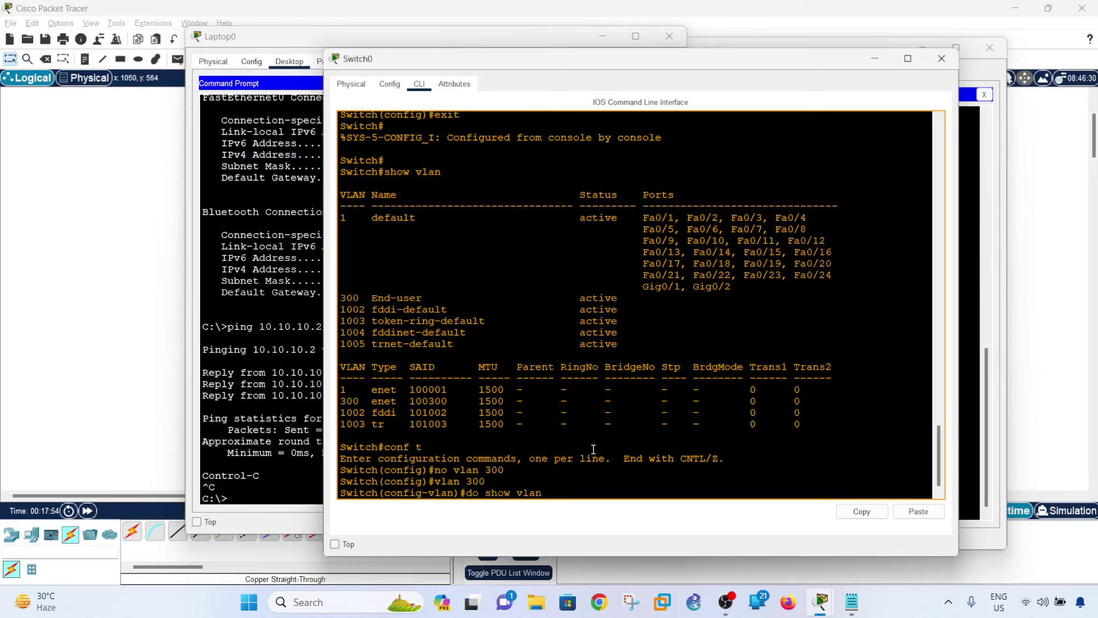
{"action": "key", "text": "Return"}
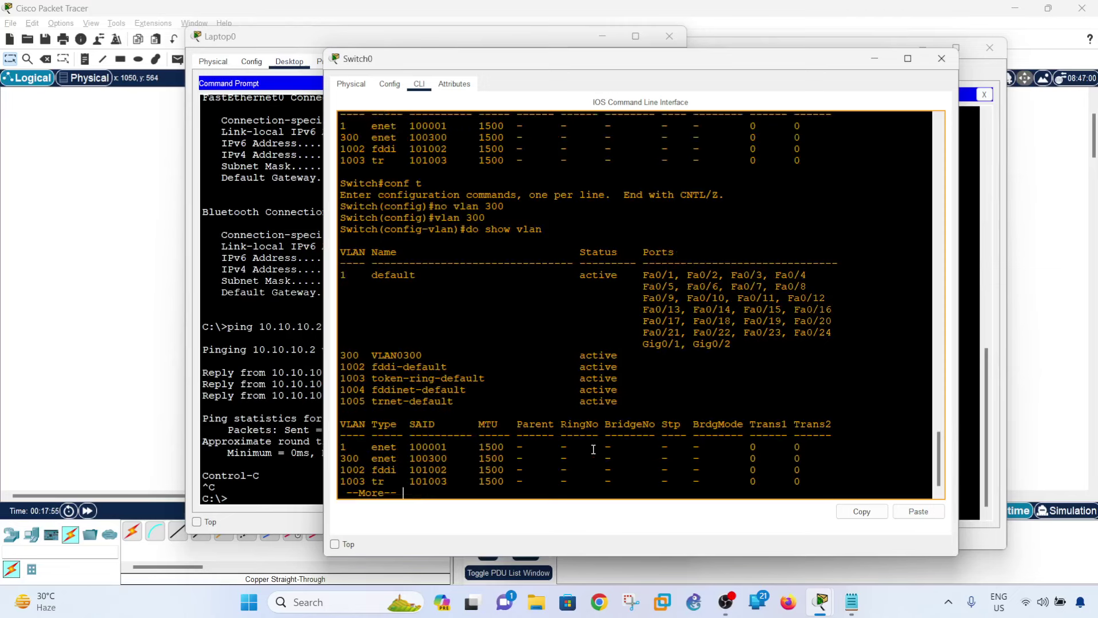
{"action": "key", "text": "space"}
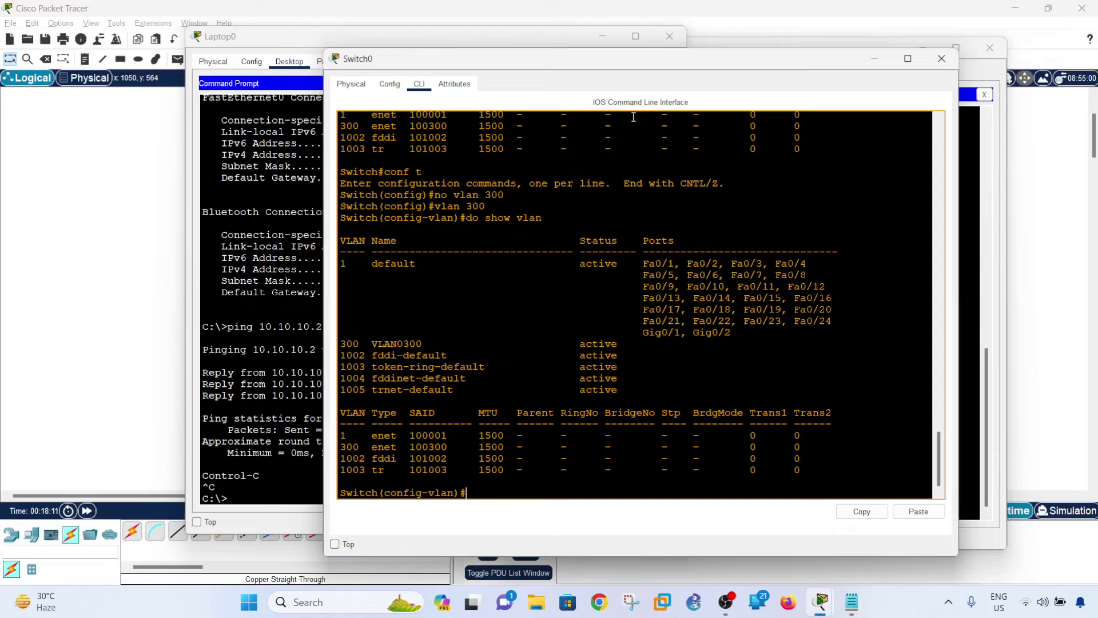
{"action": "left_click_drag", "start_coordinate": [618, 69], "coordinate": [586, 61]}
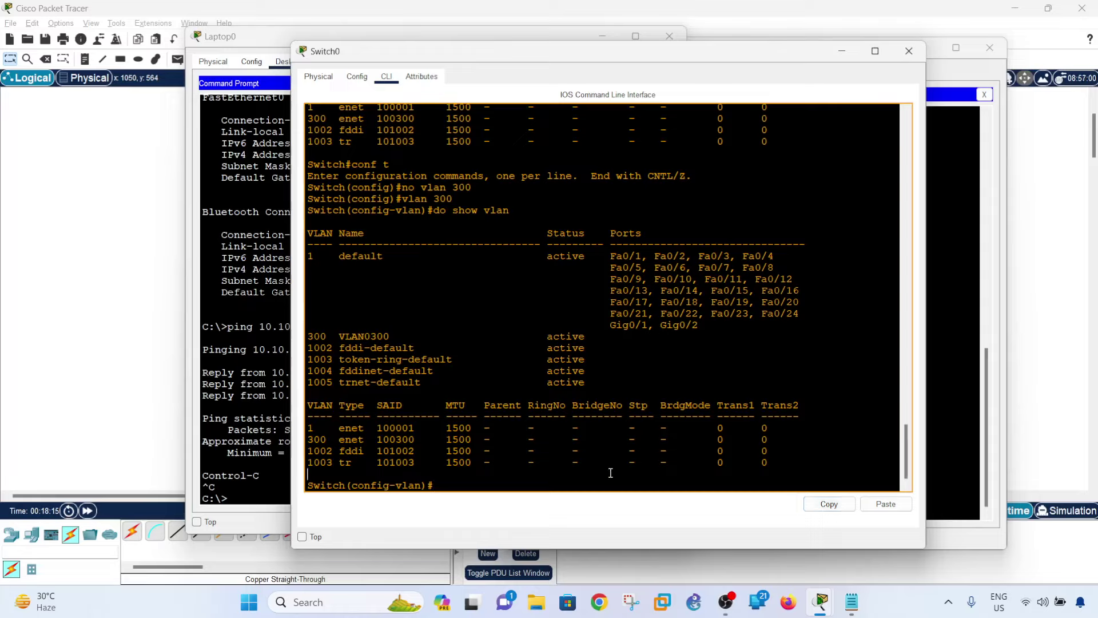
- Rename VLAN 300 to End-user and save Switch0's configuration with wr
{"action": "type", "text": "name End-user"}
{"action": "key", "text": "Return"}
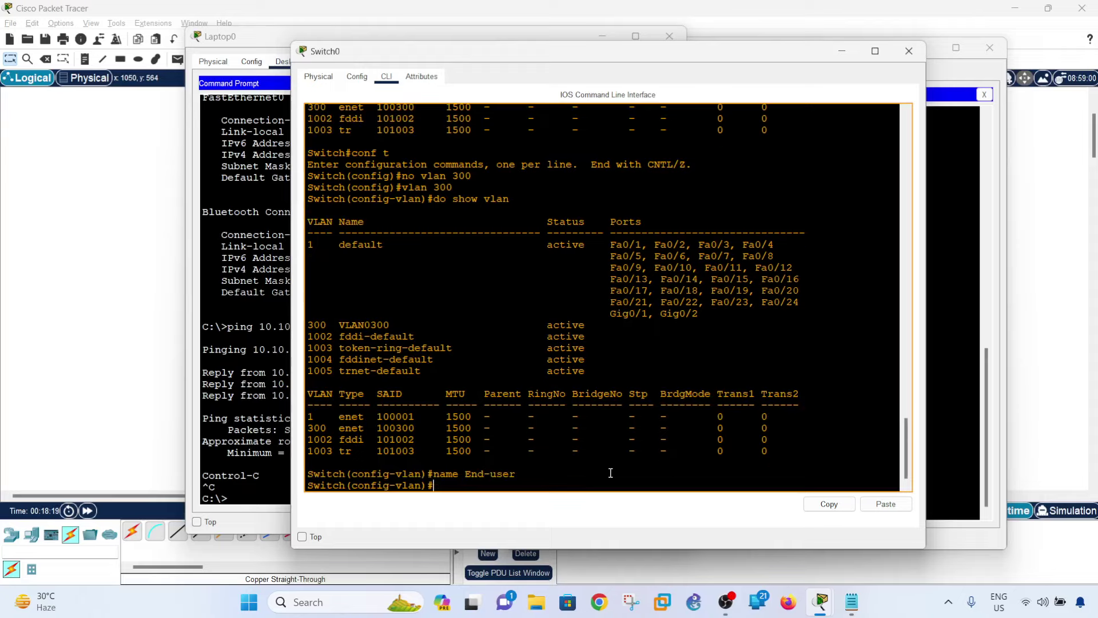
{"action": "type", "text": "end"}
{"action": "key", "text": "Return"}
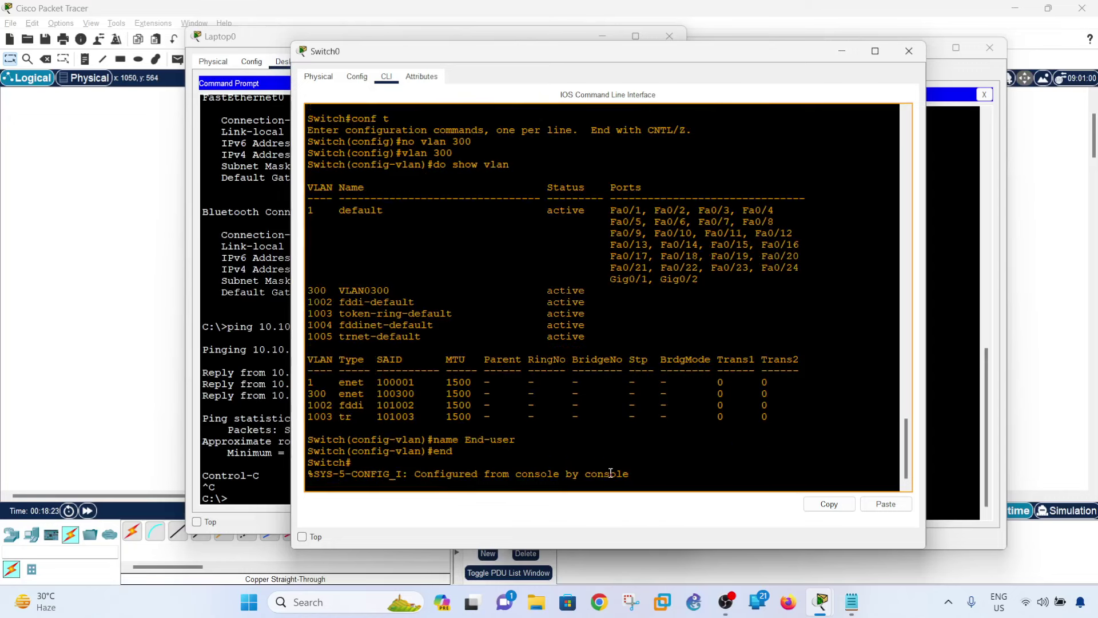
{"action": "key", "text": "Return"}
{"action": "type", "text": "wr"}
{"action": "key", "text": "Return"}
- Verify with show vlan and show vlan brief that VLAN 300 End-user is active
{"action": "type", "text": "vla"}
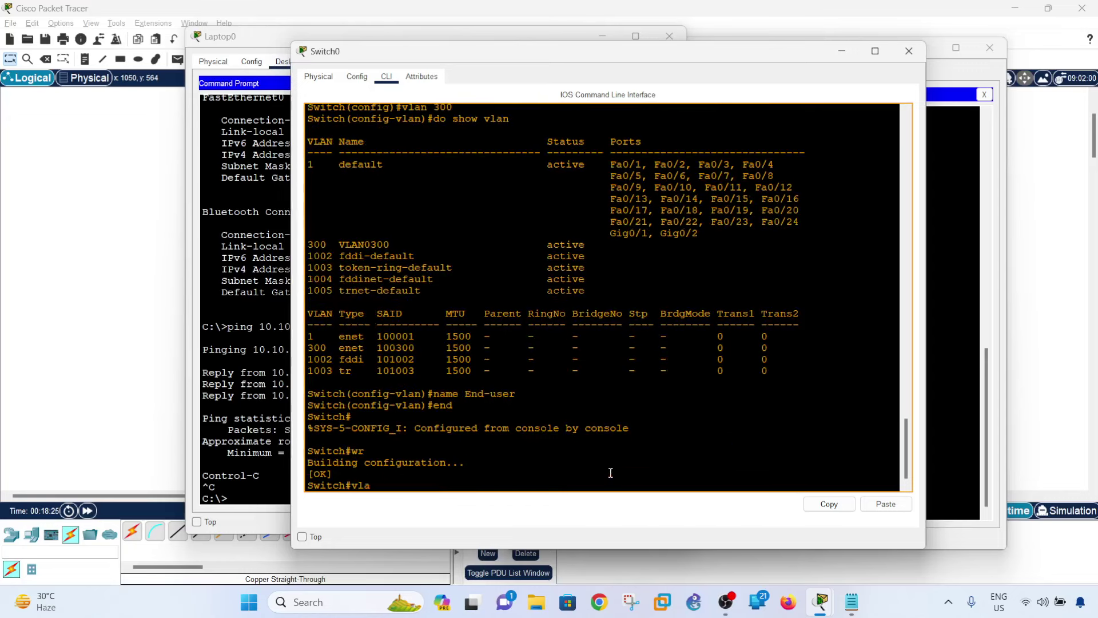
{"action": "key", "text": "BackSpace"}
{"action": "key", "text": "BackSpace"}
{"action": "key", "text": "BackSpace"}
{"action": "type", "text": "show vlan"}
{"action": "key", "text": "Return"}
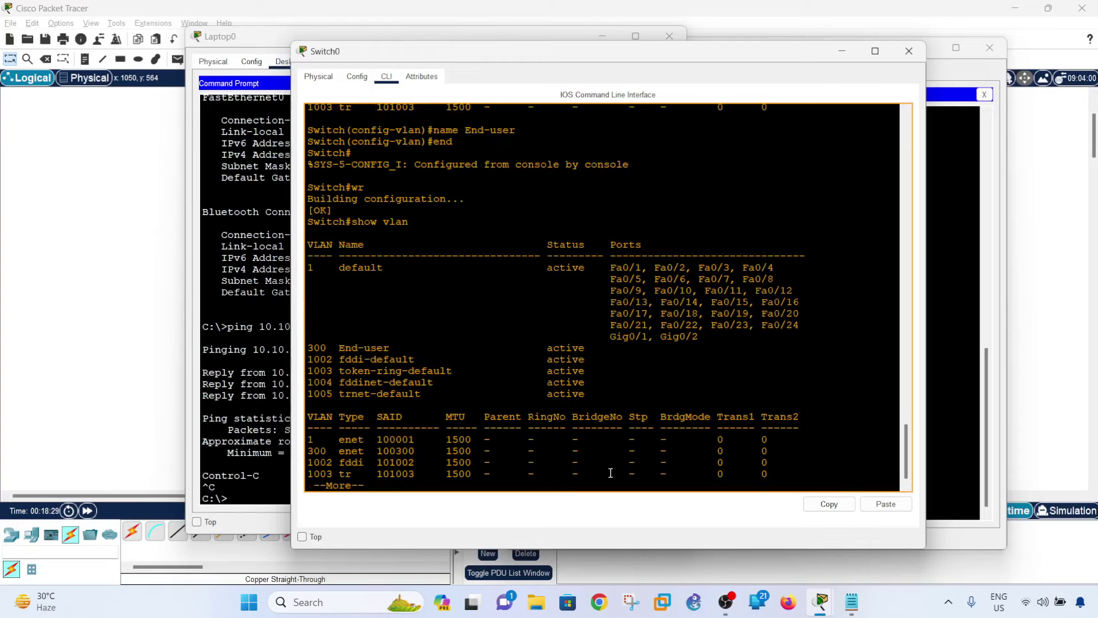
{"action": "type", "text": "show vlan brief"}
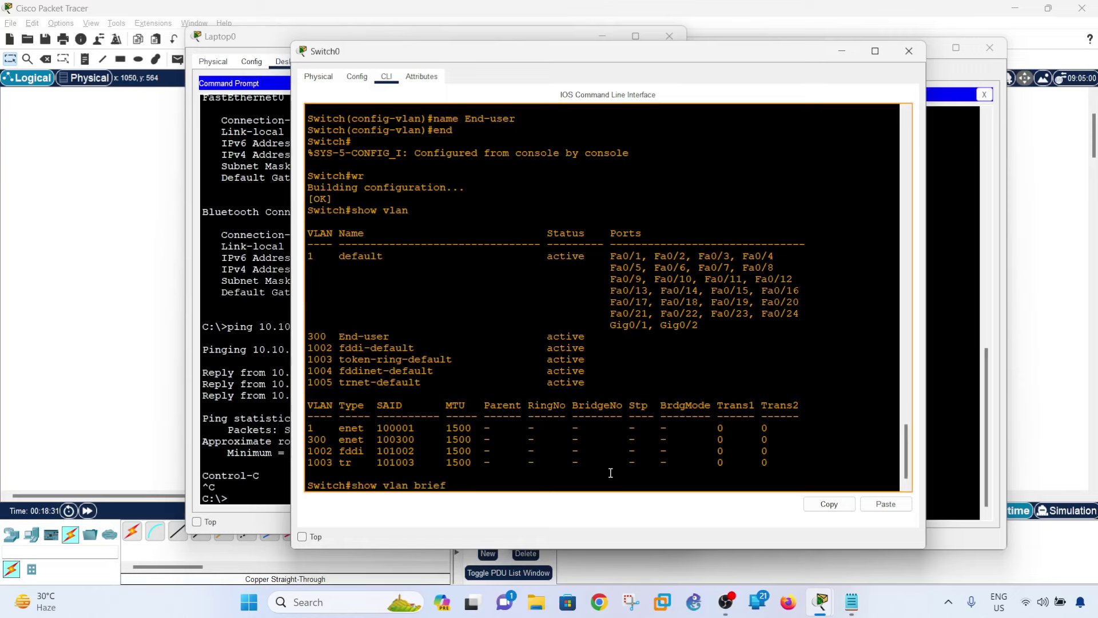
{"action": "key", "text": "Return"}
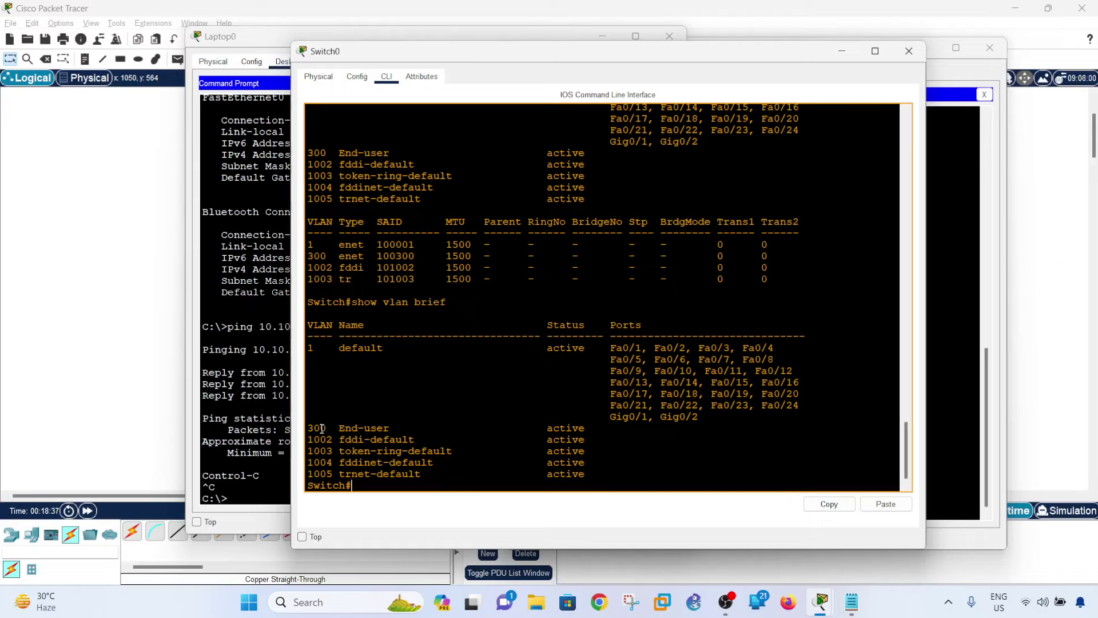
{"action": "double_click", "coordinate": [346, 428]}
{"action": "left_click", "coordinate": [444, 446]}
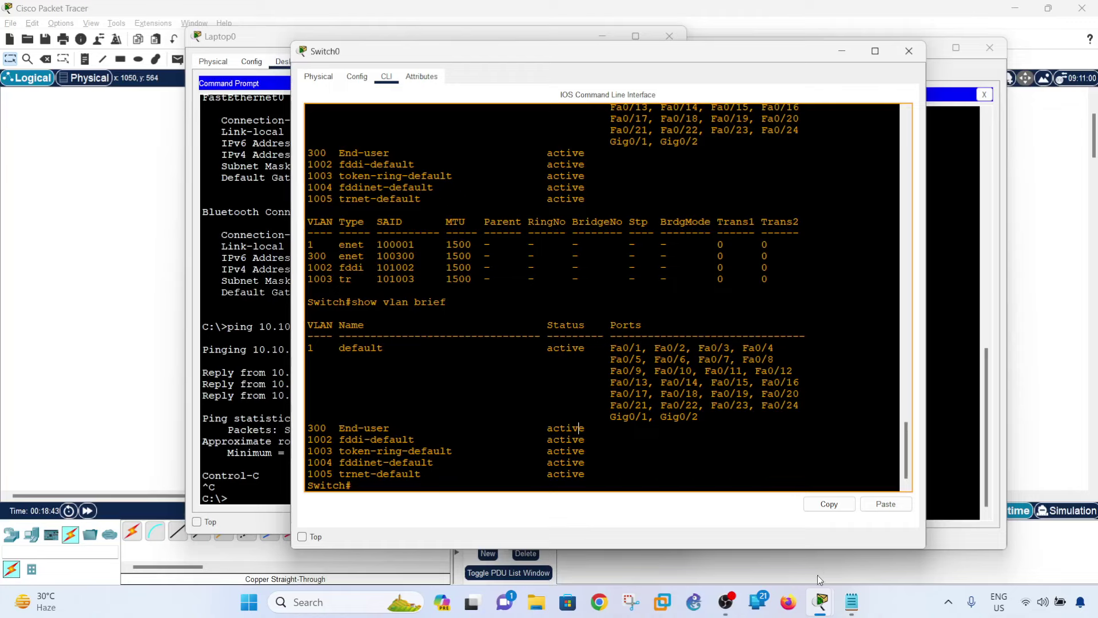
- In the notes, change the second 'int fa0/1' line to 'int fa0/2'
{"action": "left_click", "coordinate": [852, 601]}
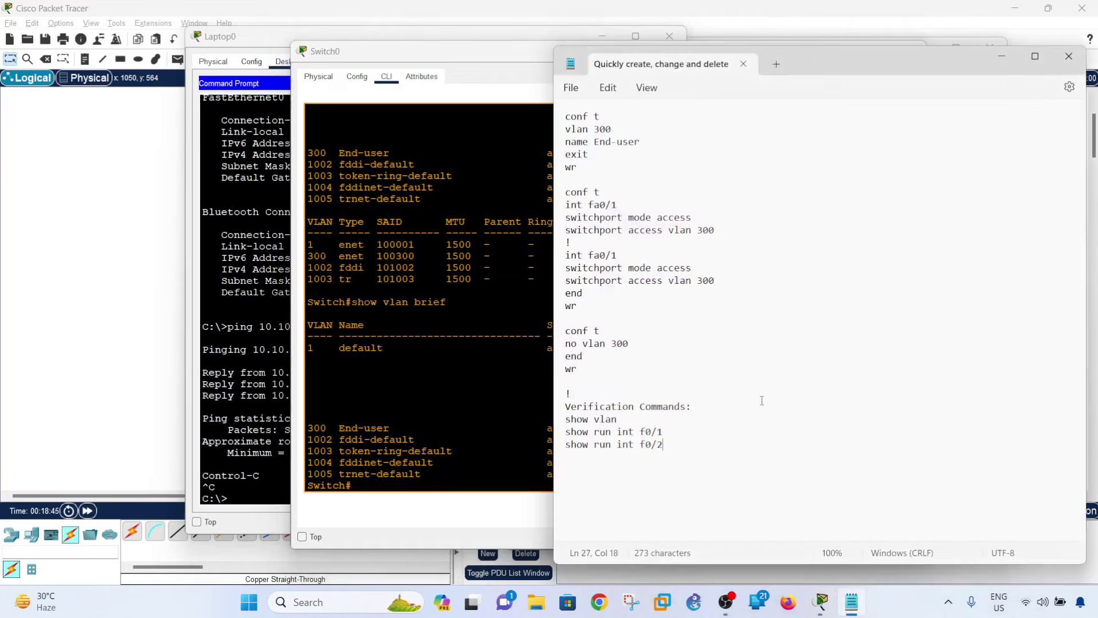
{"action": "left_click", "coordinate": [629, 256]}
{"action": "key", "text": "BackSpace"}
{"action": "type", "text": "2"}
{"action": "key", "text": "Down"}
{"action": "key", "text": "Down"}
{"action": "key", "text": "Down"}
- Select the command lines from conf t through wr in the notes
{"action": "left_click_drag", "start_coordinate": [571, 204], "coordinate": [613, 205]}
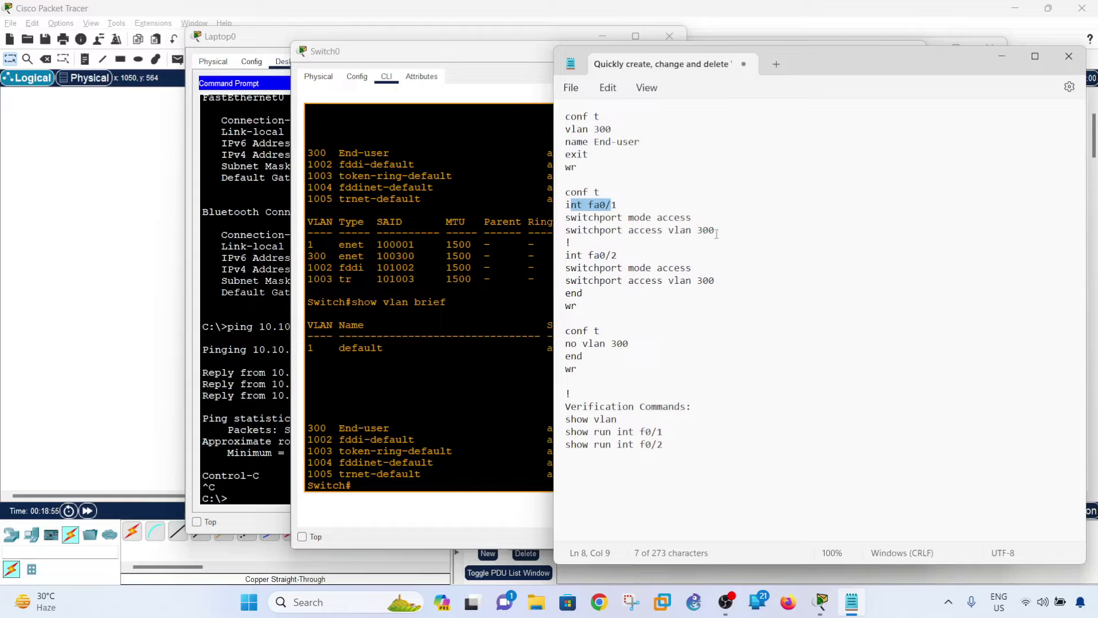
{"action": "mouse_move", "coordinate": [609, 250]}
{"action": "left_mouse_down"}
{"action": "mouse_move", "coordinate": [588, 255]}
{"action": "mouse_move", "coordinate": [620, 255]}
{"action": "left_mouse_up"}
{"action": "left_click_drag", "start_coordinate": [577, 306], "coordinate": [552, 200]}
{"action": "key", "text": "ctrl+c"}
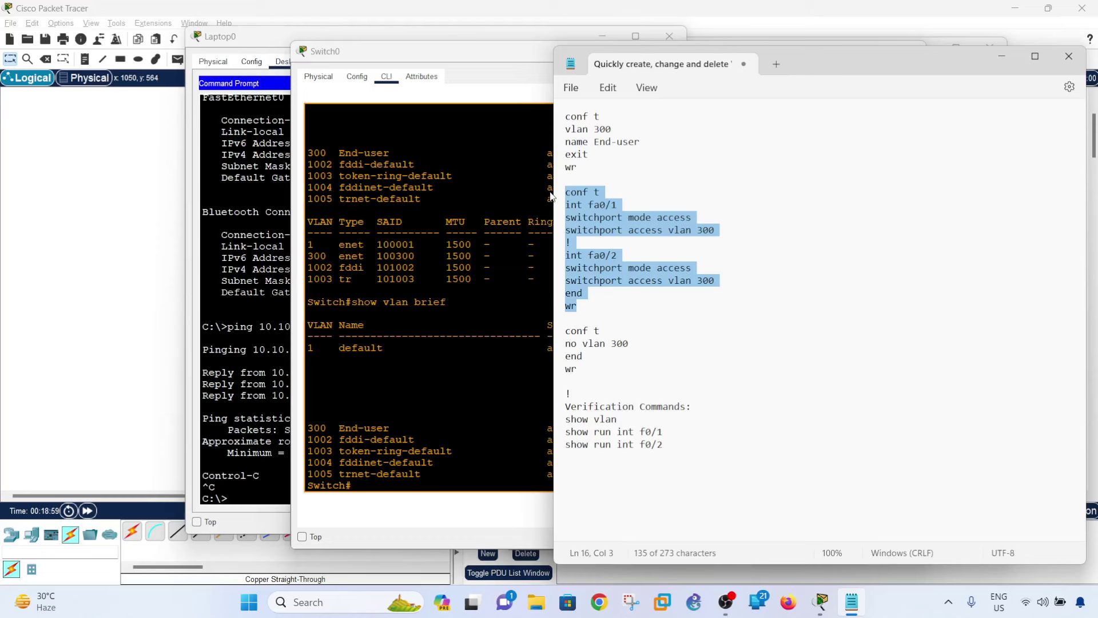
{"action": "left_click", "coordinate": [478, 404]}
- Paste the port assignment commands into Switch0's CLI to put Fa0/1 and Fa0/2 in VLAN 300
{"action": "right_click", "coordinate": [480, 405]}
{"action": "left_click", "coordinate": [510, 426]}
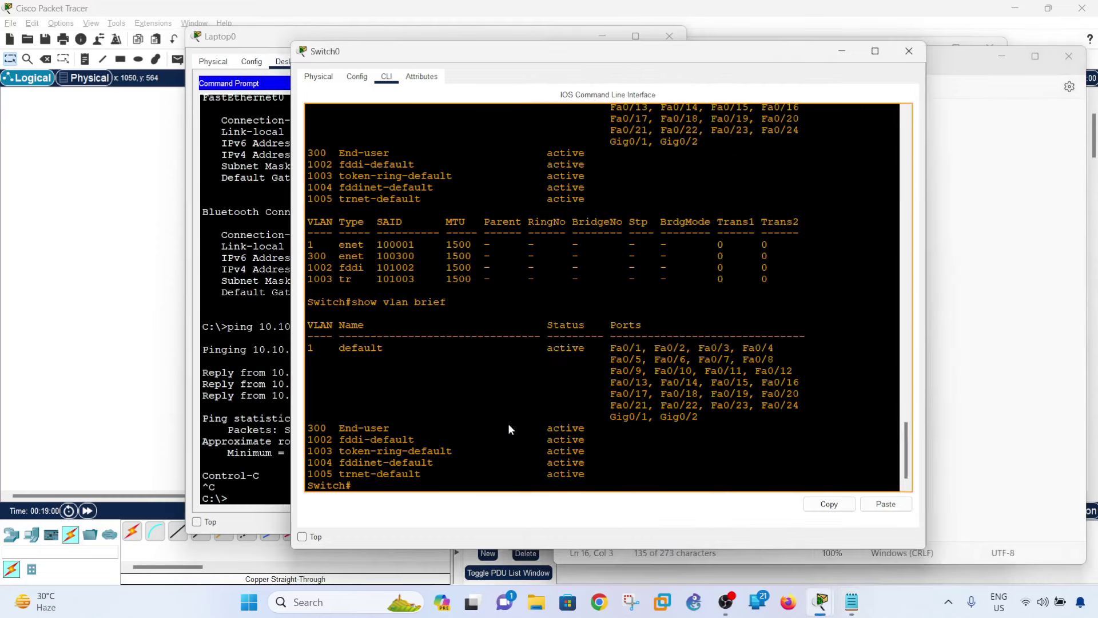
{"action": "key", "text": "alt+Tab"}
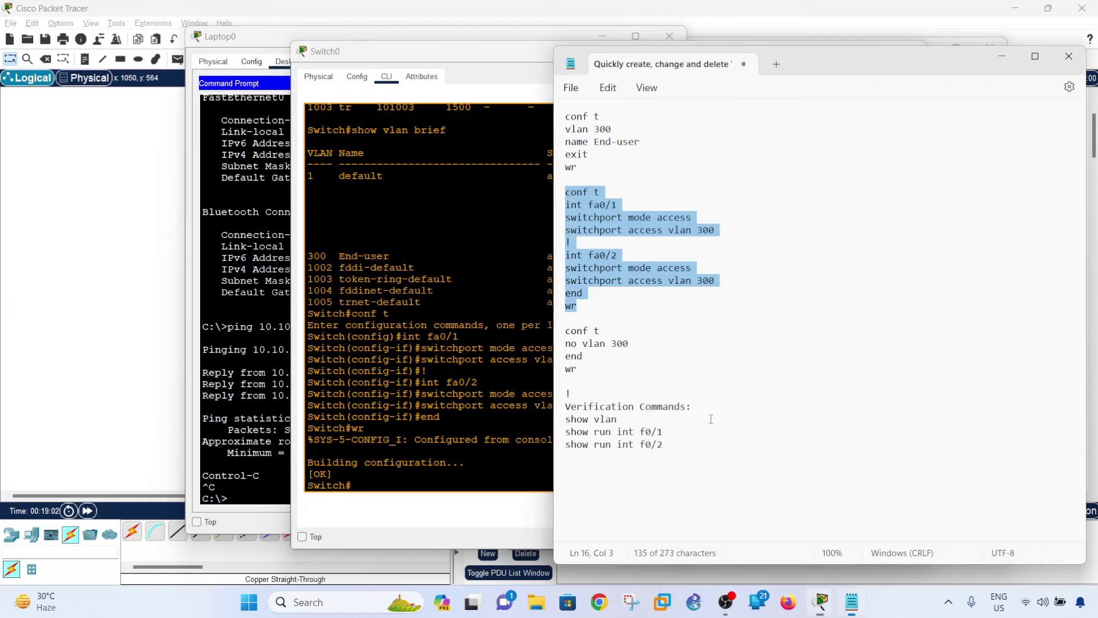
{"action": "left_click", "coordinate": [529, 412]}
- Run show run and highlight FastEthernet0/1 and 0/2 as VLAN 300 access ports
{"action": "type", "text": "show run"}
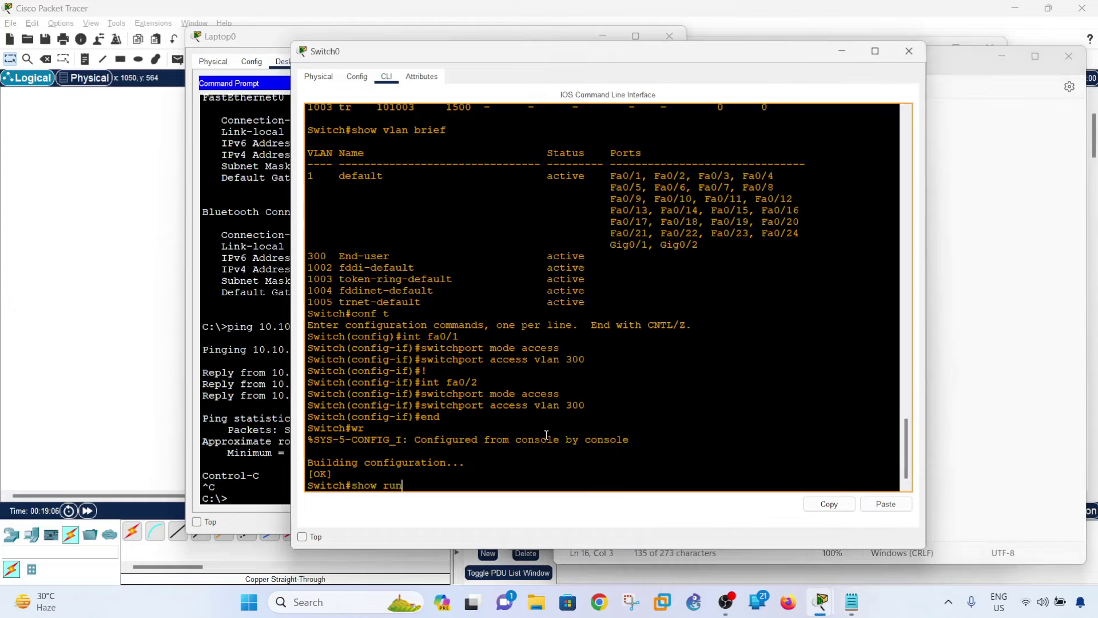
{"action": "key", "text": "Return"}
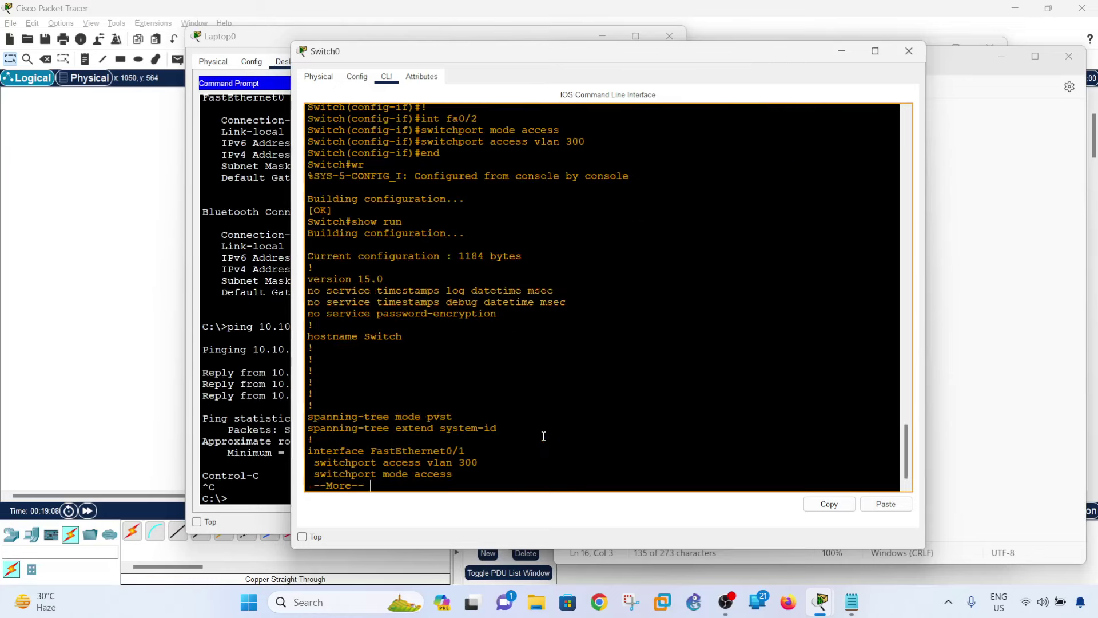
{"action": "key", "text": "space"}
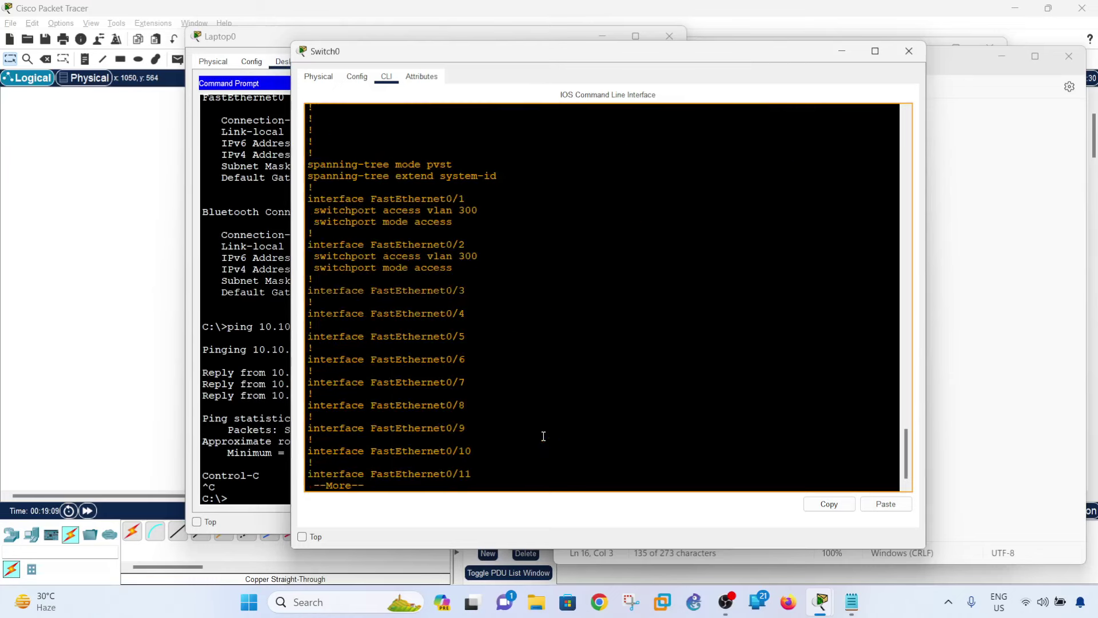
{"action": "left_click", "coordinate": [852, 601]}
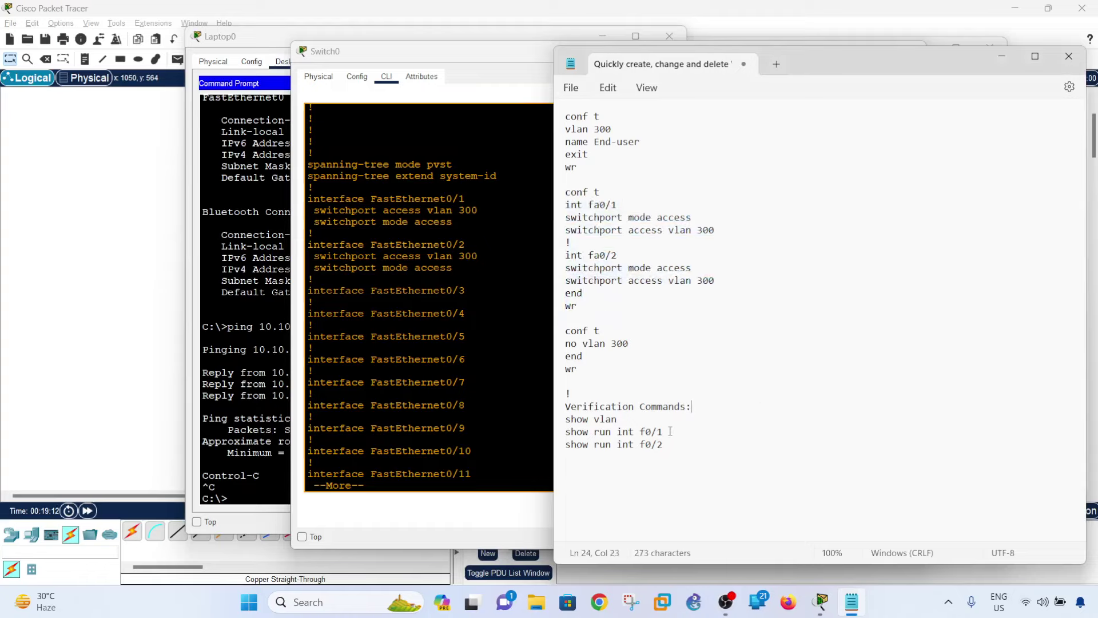
{"action": "left_click_drag", "start_coordinate": [663, 431], "coordinate": [562, 432]}
{"action": "left_click", "coordinate": [549, 395]}
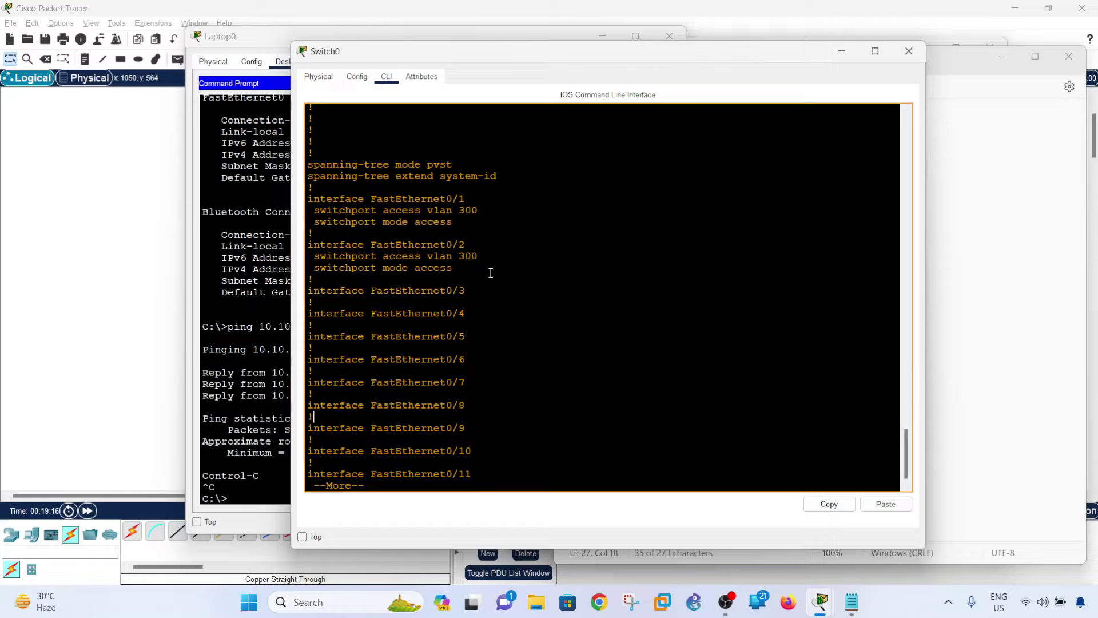
{"action": "key", "text": "q"}
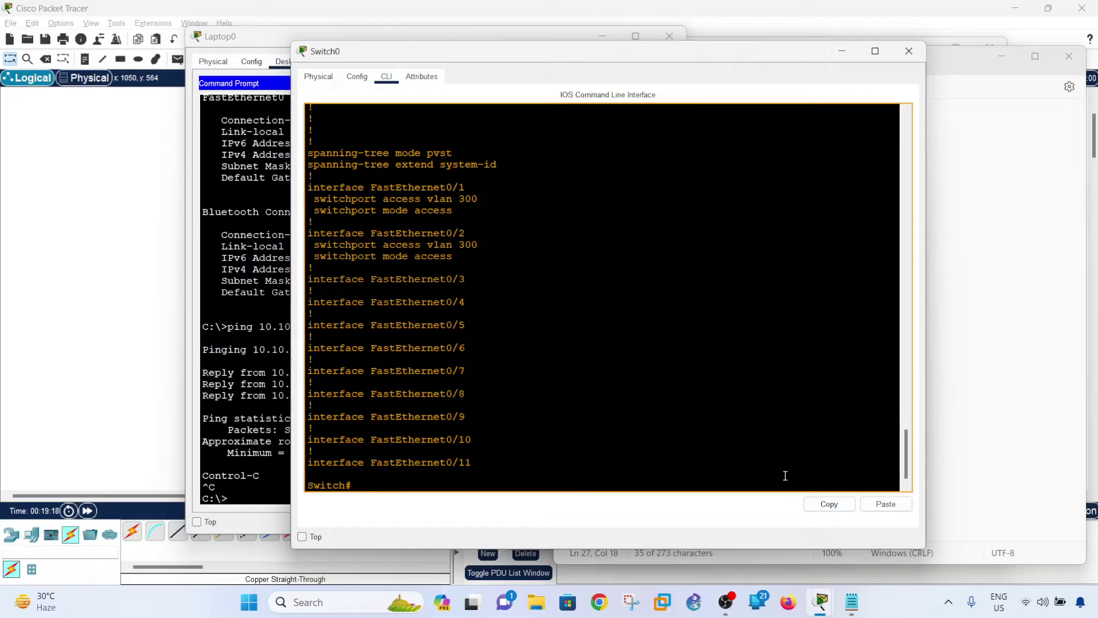
{"action": "key", "text": "alt+Tab"}
{"action": "left_click_drag", "start_coordinate": [692, 445], "coordinate": [567, 432]}
{"action": "left_click", "coordinate": [490, 357]}
{"action": "left_click_drag", "start_coordinate": [469, 256], "coordinate": [299, 191]}
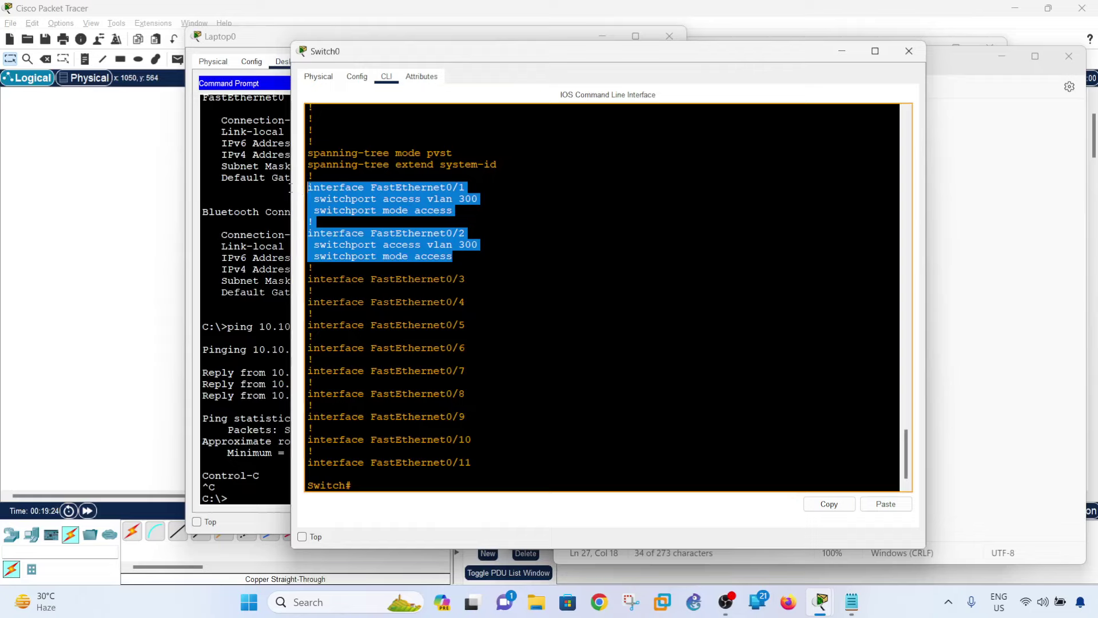
- Re-run 'ping 10.10.10.2' from Laptop0 and stop it after three replies with 0% loss
{"action": "left_click", "coordinate": [264, 462]}
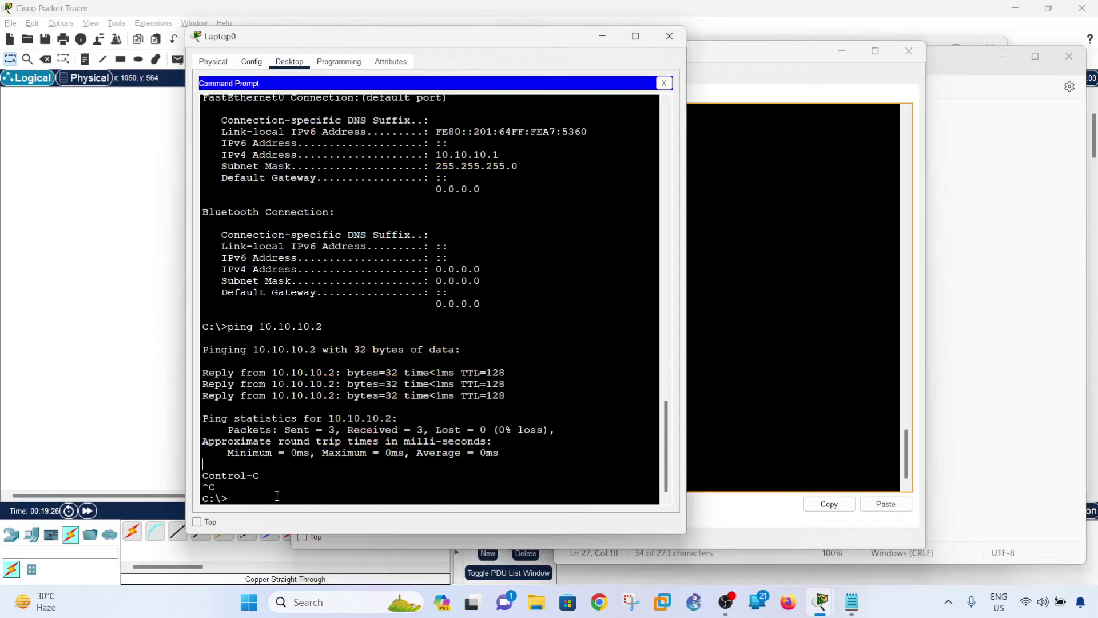
{"action": "key", "text": "Up"}
{"action": "left_click", "coordinate": [100, 429]}
{"action": "key", "text": "alt+Tab"}
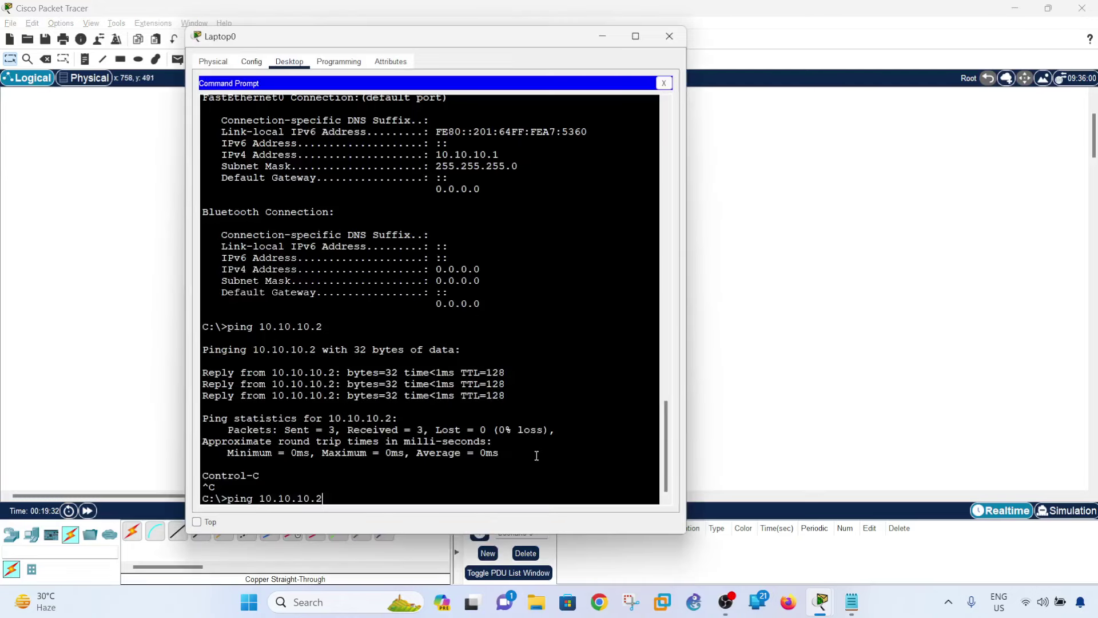
{"action": "key", "text": "Return"}
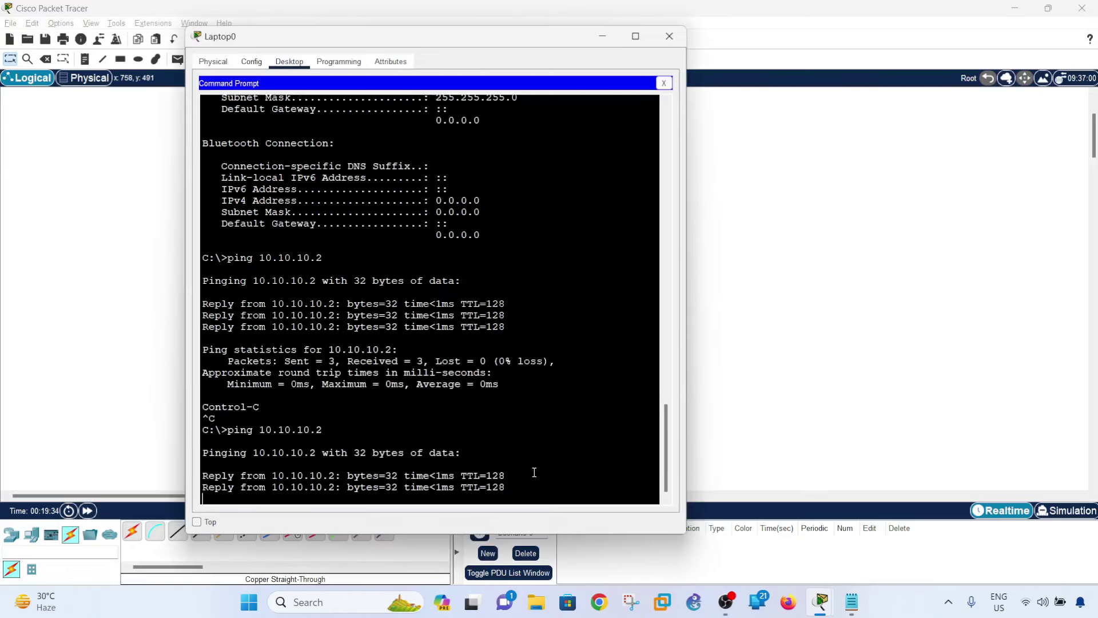
{"action": "key", "text": "ctrl+c"}
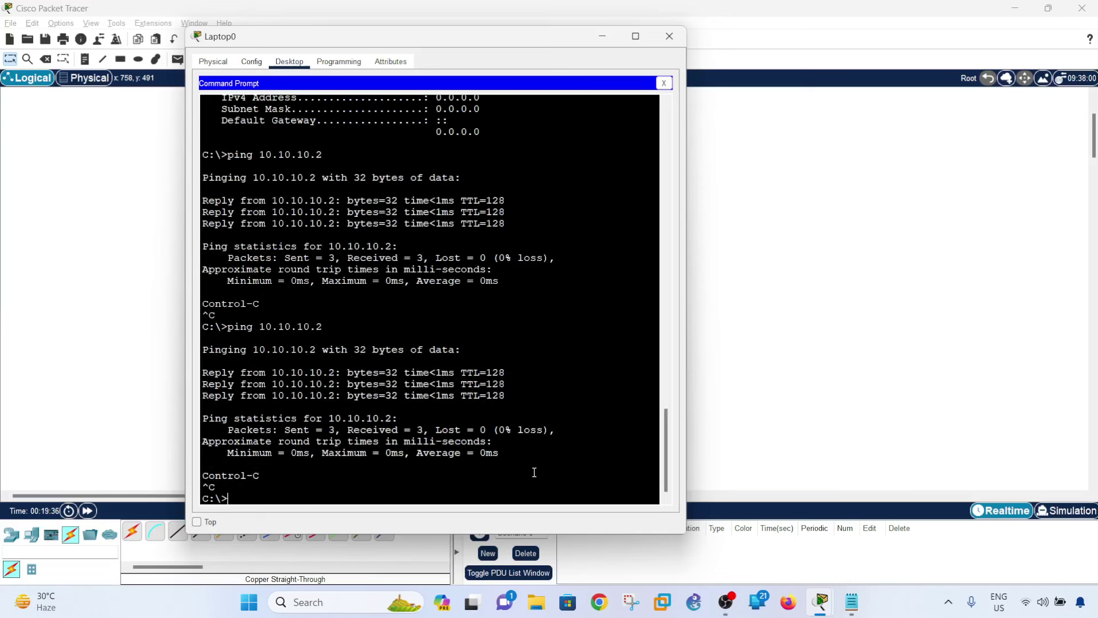
{"action": "left_click", "coordinate": [851, 602]}
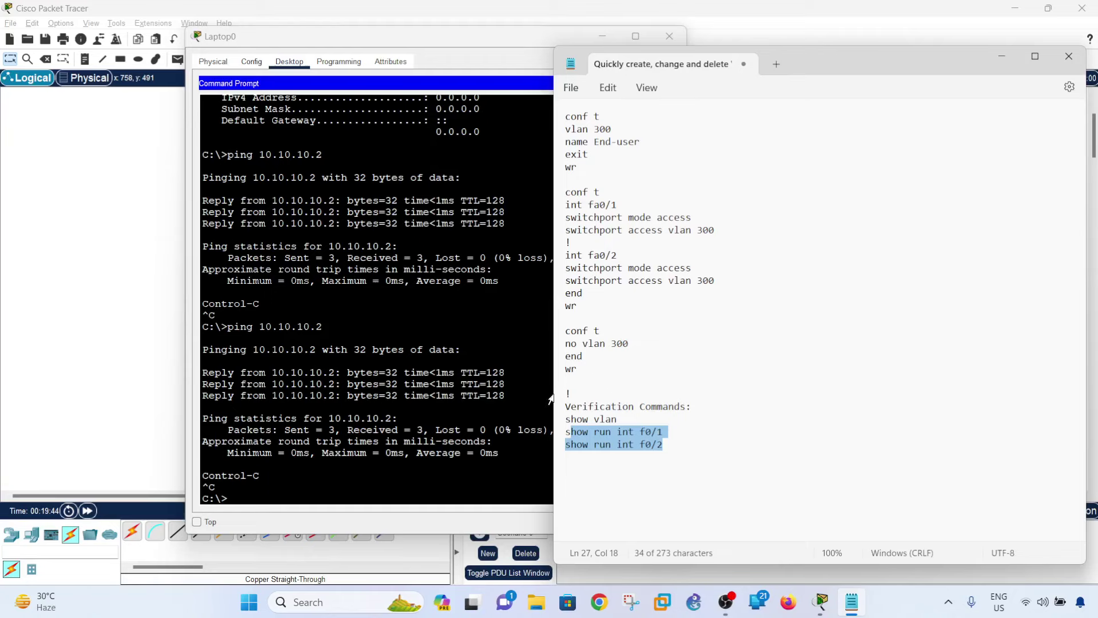
- Remove VLAN 300 from Switch0 with 'no vlan 300' in global configuration mode, then exit
{"action": "left_click", "coordinate": [162, 382]}
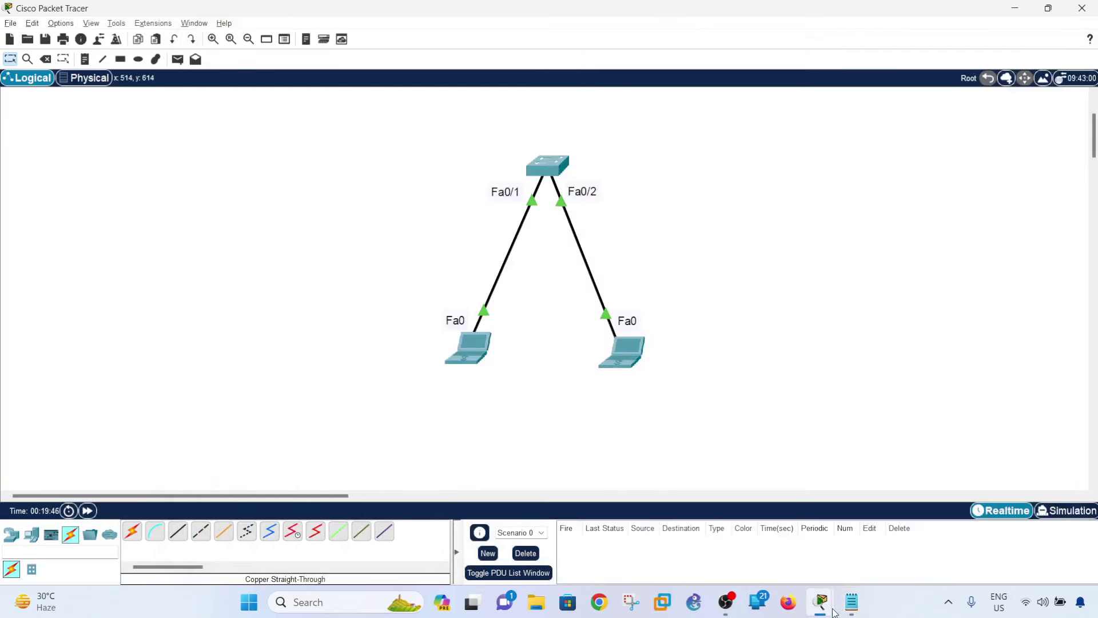
{"action": "mouse_move", "coordinate": [824, 601]}
{"action": "left_click", "coordinate": [809, 524]}
{"action": "left_click", "coordinate": [593, 466]}
{"action": "key", "text": "Return"}
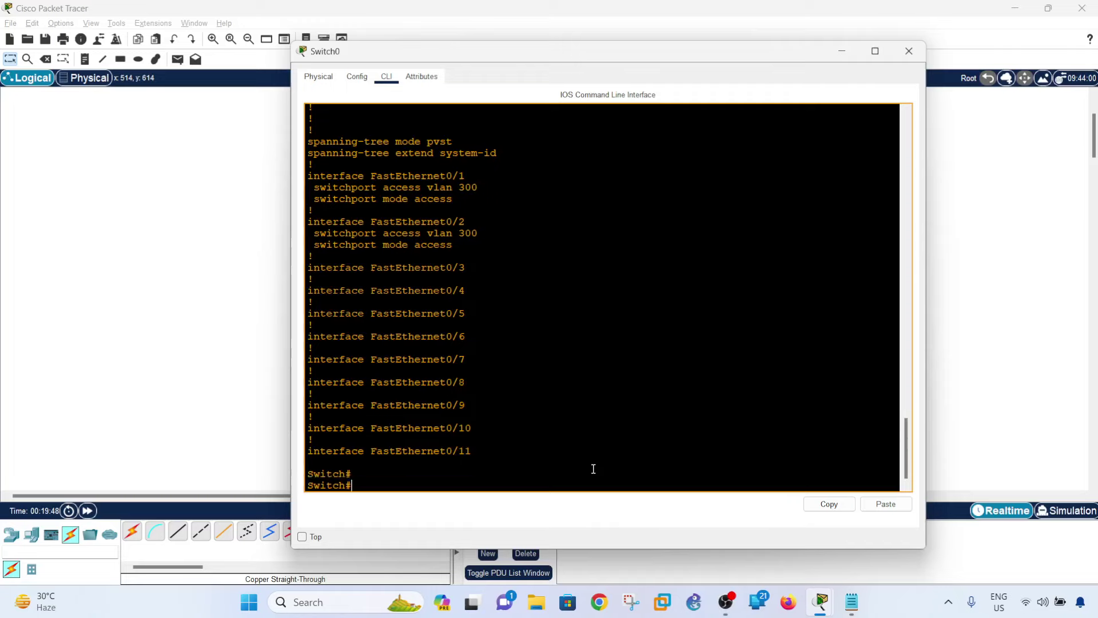
{"action": "type", "text": "conf t"}
{"action": "key", "text": "Return"}
{"action": "type", "text": "vla"}
{"action": "key", "text": "BackSpace"}
{"action": "key", "text": "BackSpace"}
{"action": "key", "text": "BackSpace"}
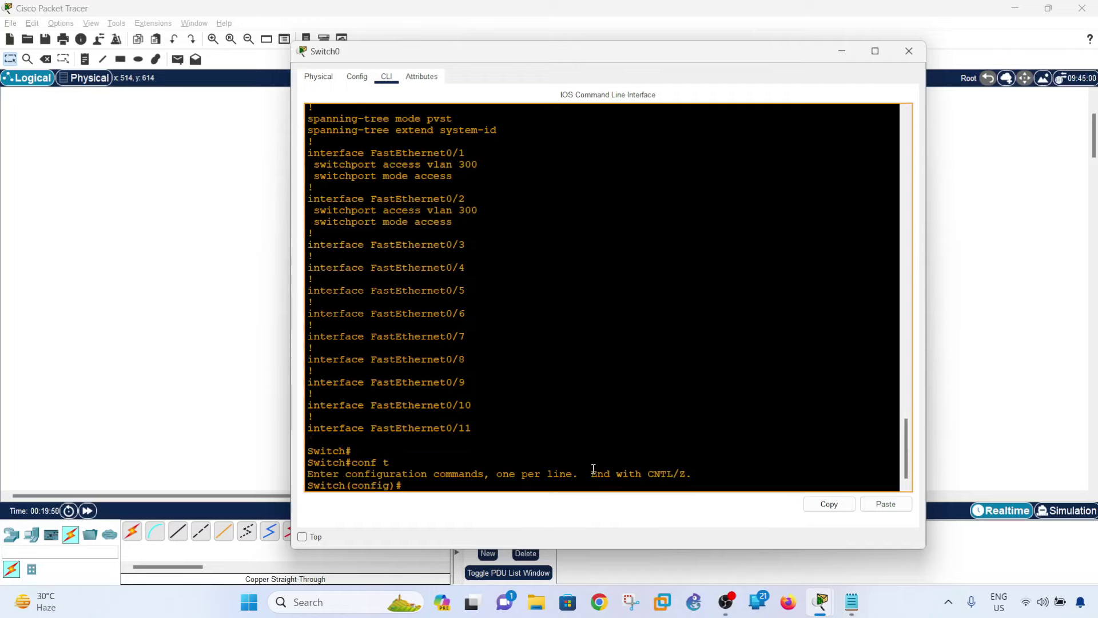
{"action": "type", "text": "no vlan 300"}
{"action": "key", "text": "Return"}
{"action": "type", "text": "end"}
{"action": "key", "text": "Return"}
- Save Switch0's configuration with 'wr'
{"action": "type", "text": "wr"}
{"action": "key", "text": "Return"}
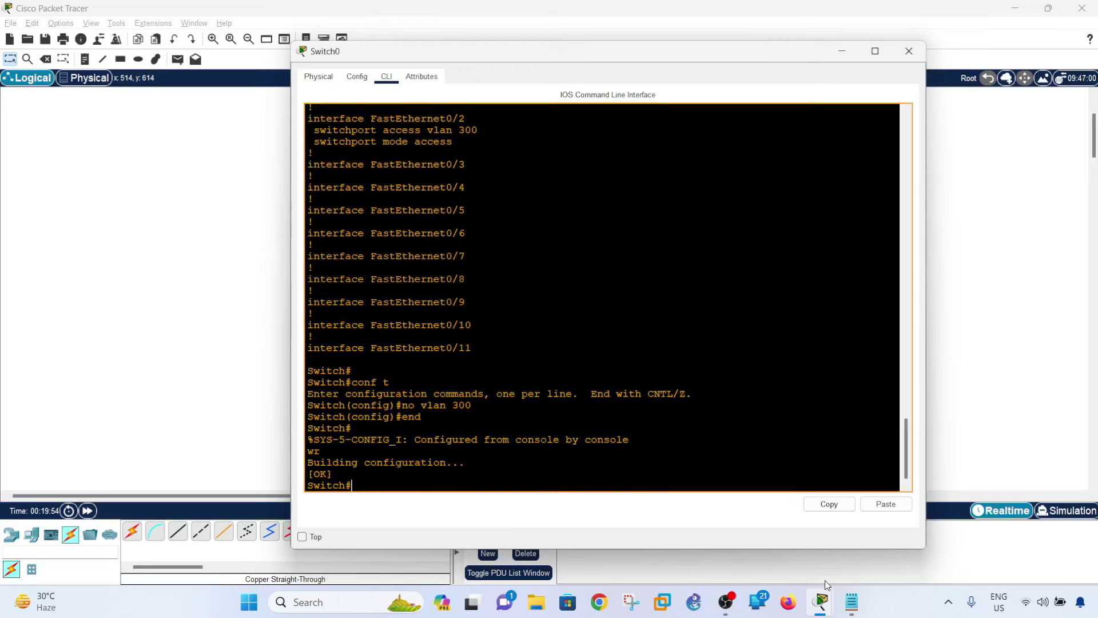
{"action": "left_click", "coordinate": [851, 602]}
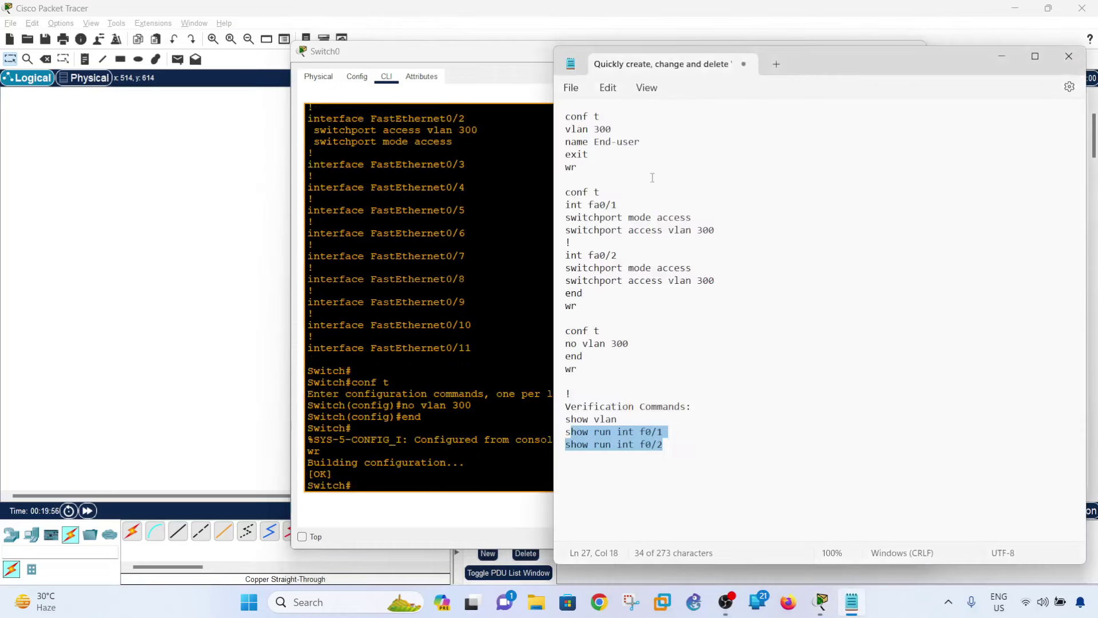